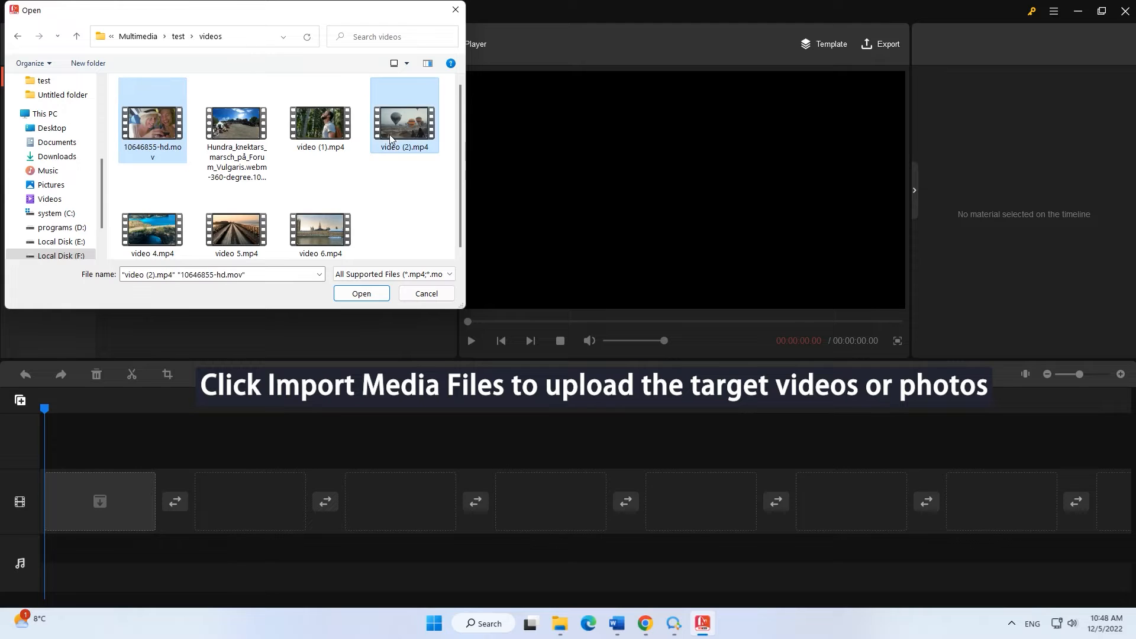
Import 10646855-hd.mov and video (2).mp4, and add both videos and the two pictures in the album to the timeline.
left_click(345, 296)
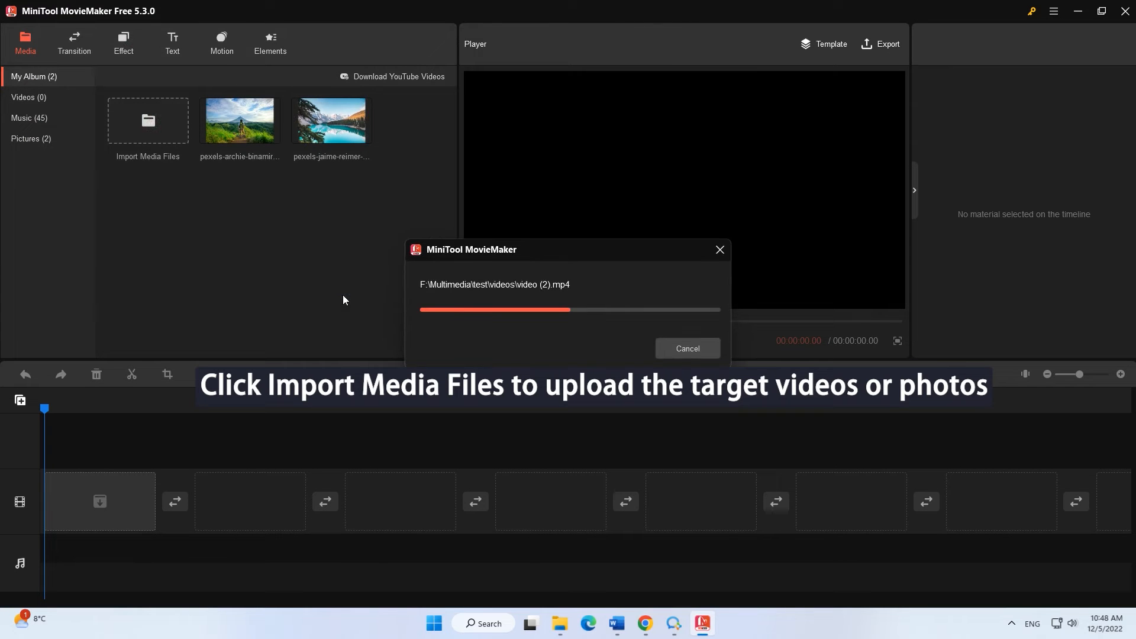
left_click(234, 128)
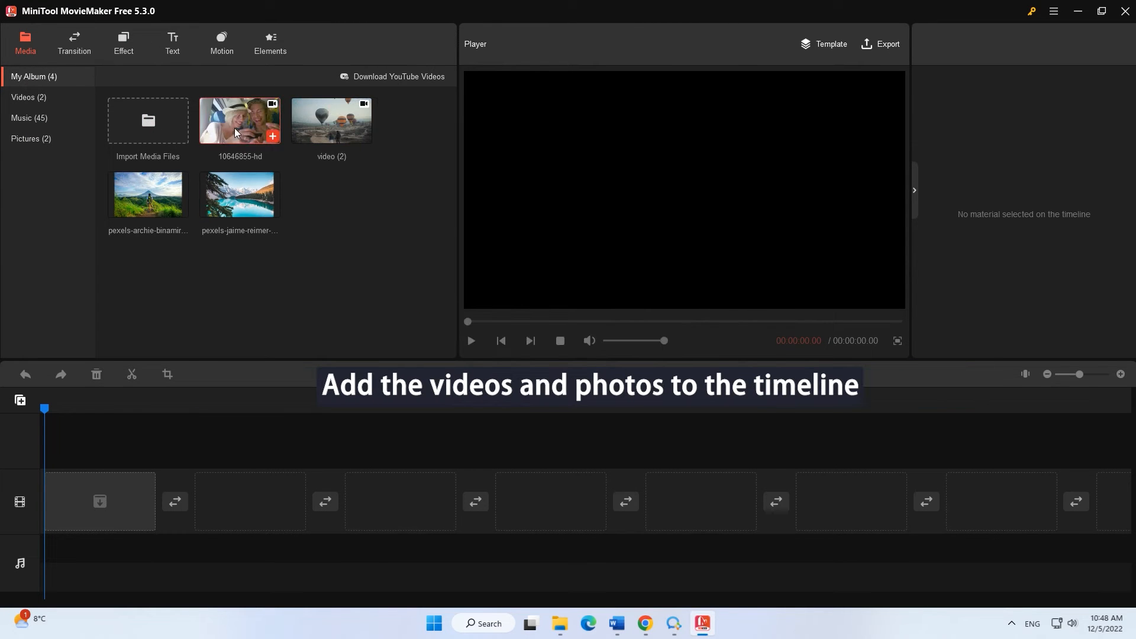
left_click(235, 198, "shift")
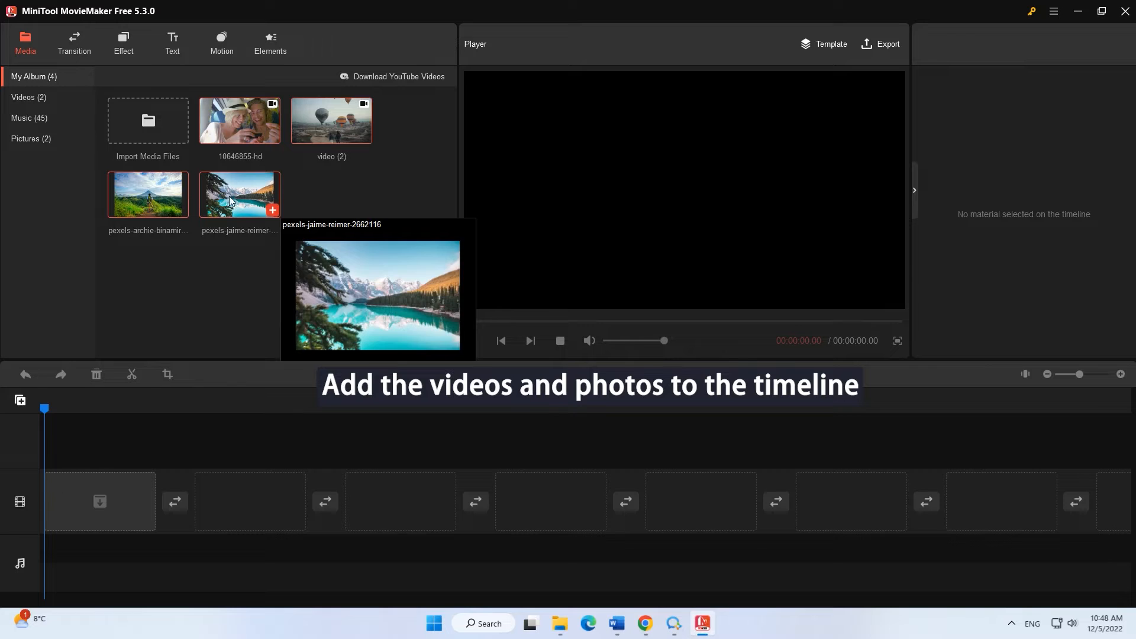
left_click_drag(231, 201, 162, 434)
left_click_drag(133, 499, 133, 501)
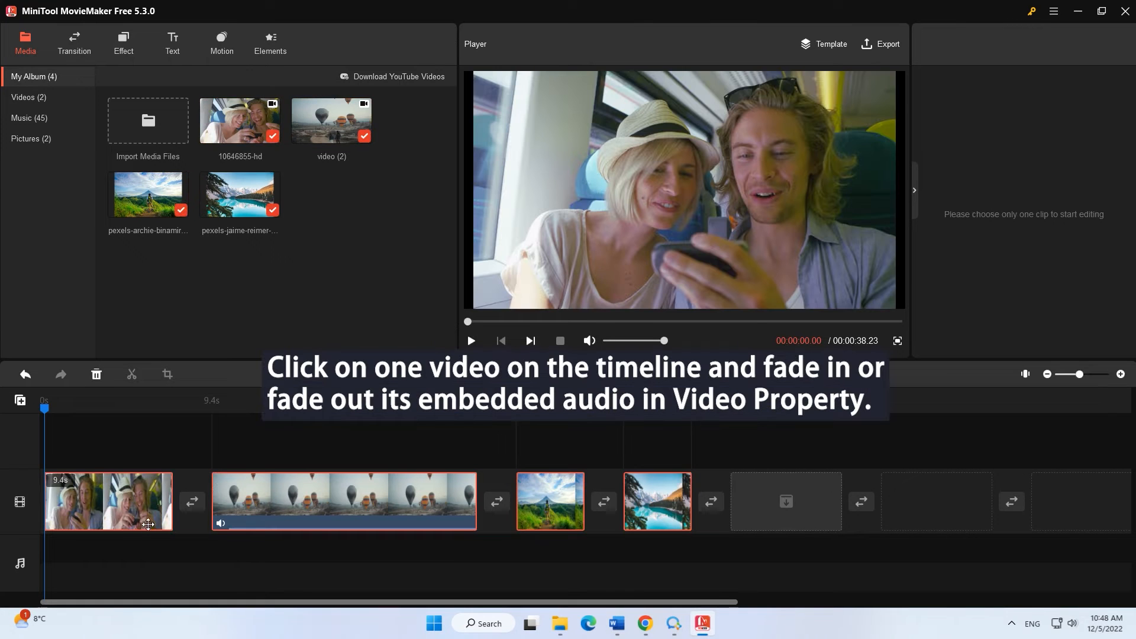
Set the audio fade-out of the hot-air balloon clip on the timeline to 10.0 s.
left_click(283, 506)
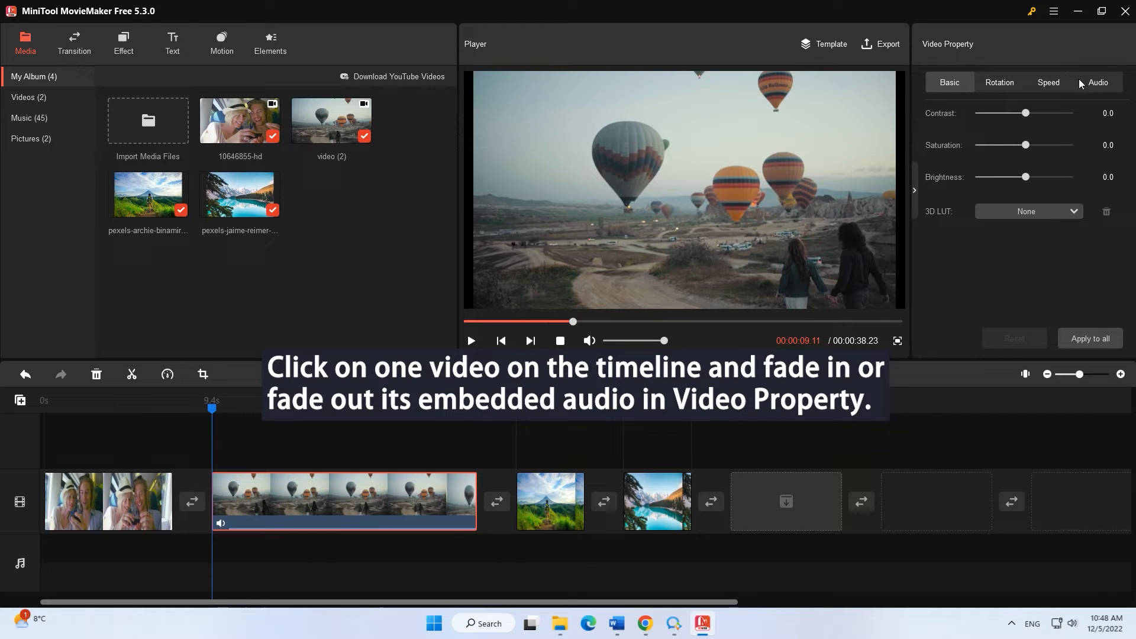
left_click(1096, 85)
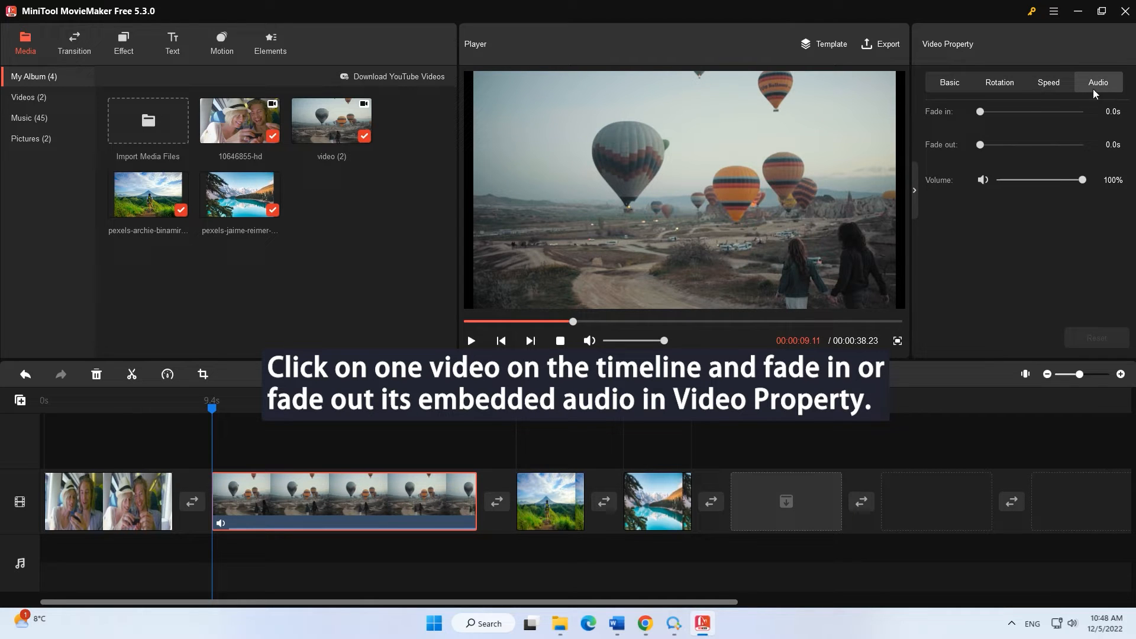
left_click_drag(980, 111, 1034, 145)
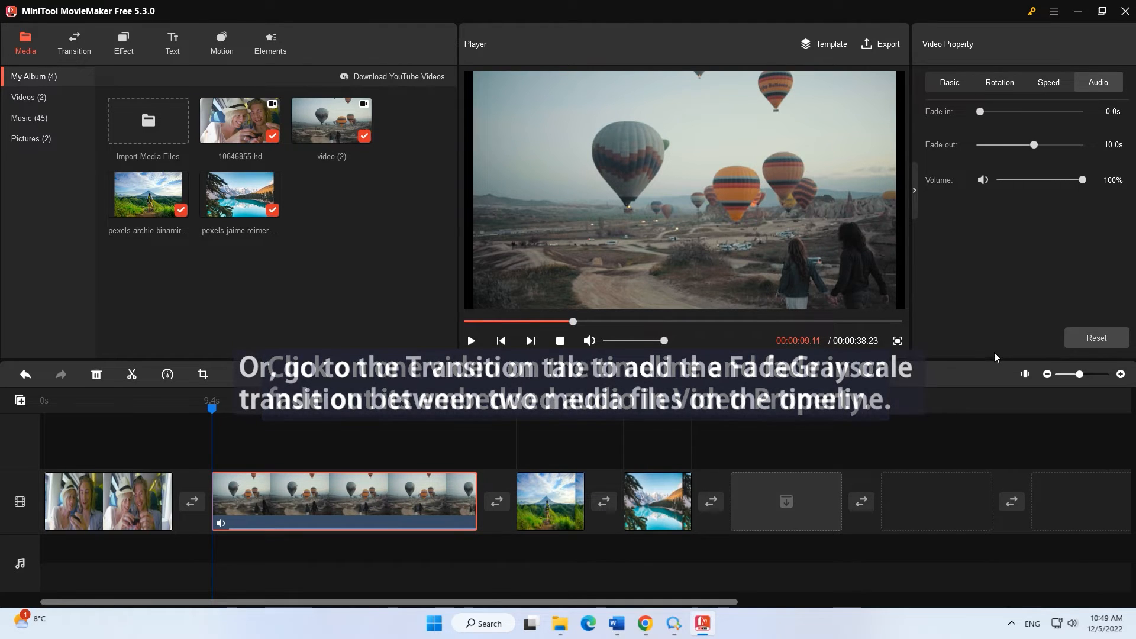
Add the FadeGrayscale transition from the Advanced category between the first two clips on the timeline.
left_click(75, 47)
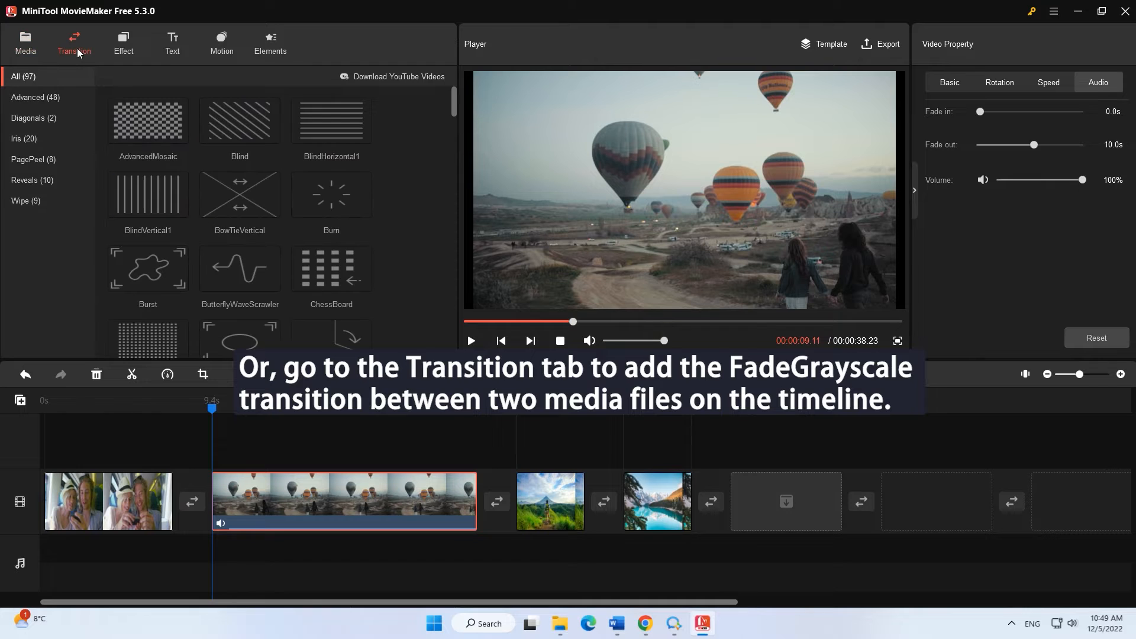
left_click(48, 104)
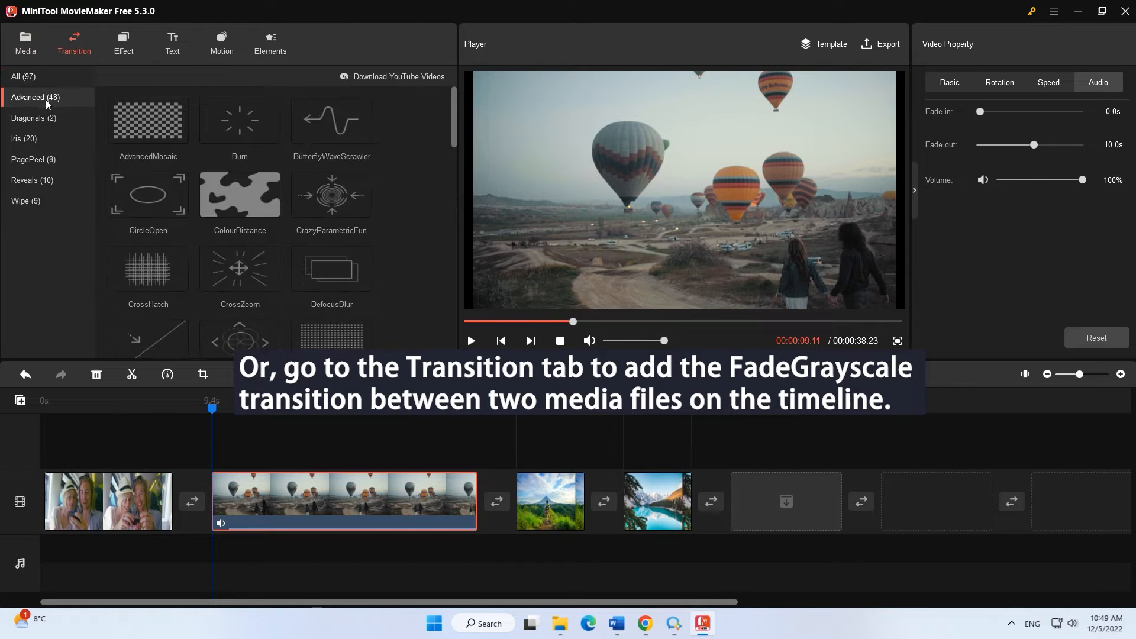
left_click_drag(456, 140, 456, 195)
mouse_move(321, 268)
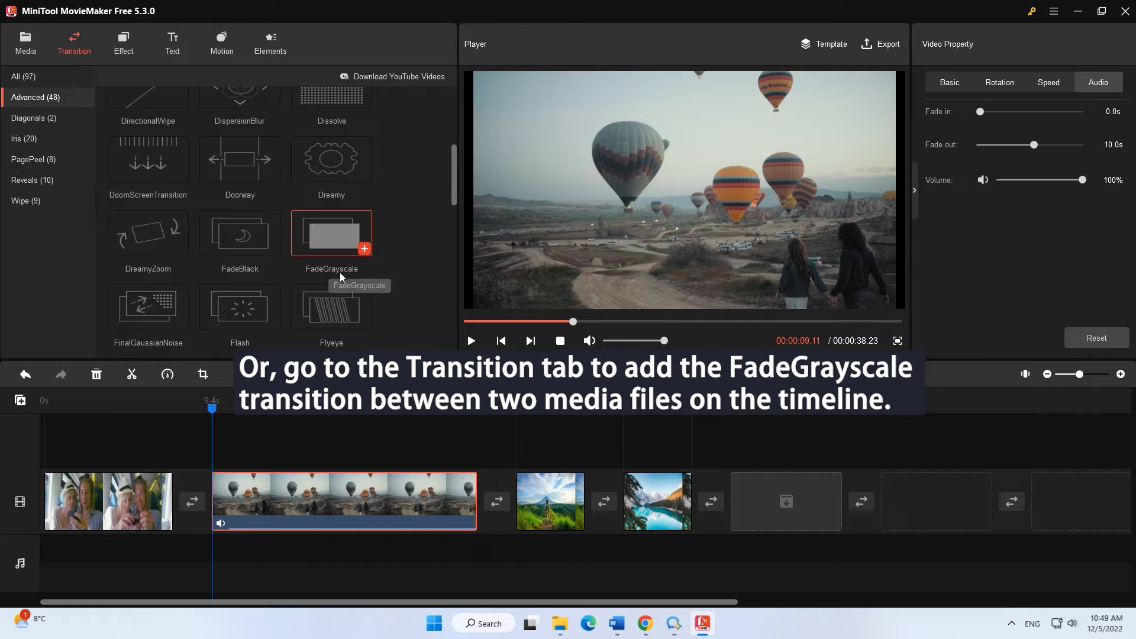
left_click_drag(331, 254, 192, 502)
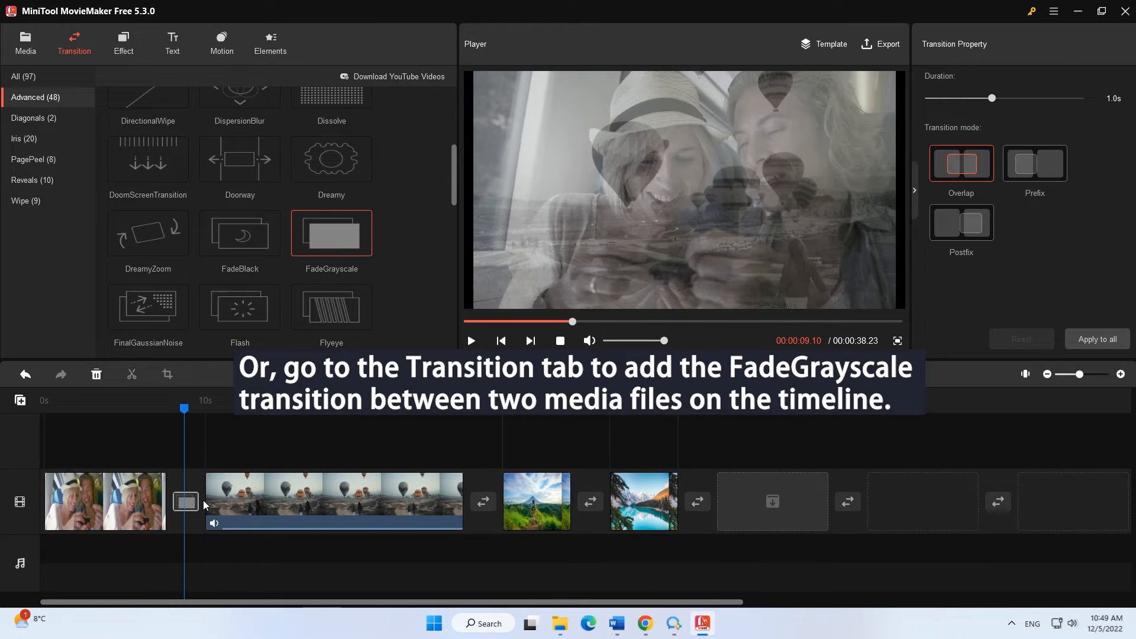
Add the Big Swing music to the timeline with an 18.0 s fade-in, and start exporting the video.
left_click(26, 52)
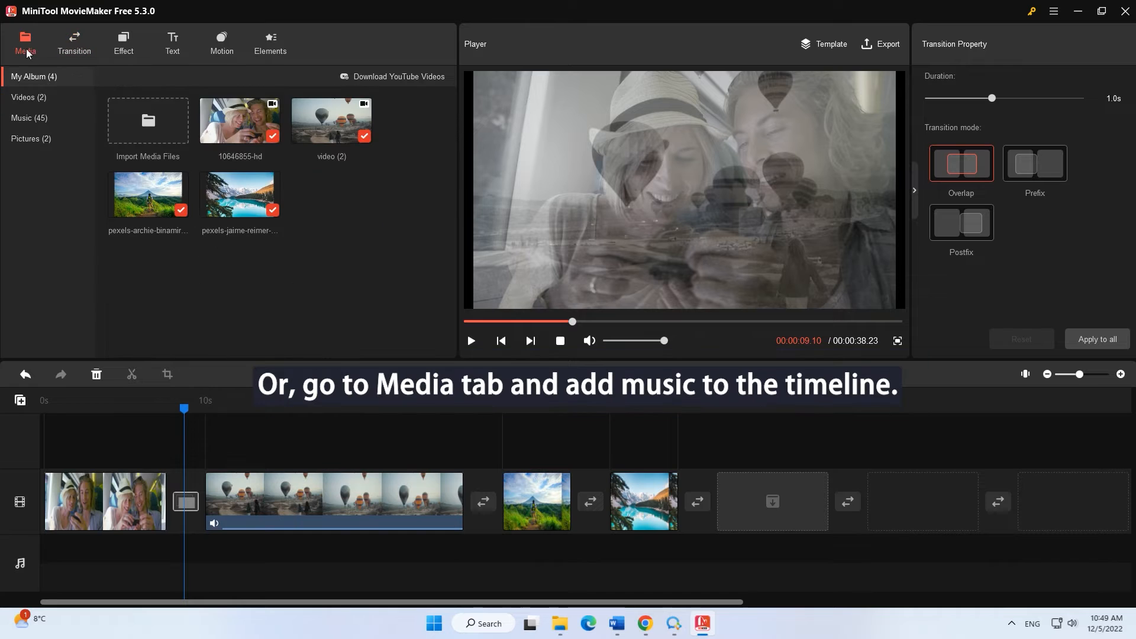
left_click(26, 119)
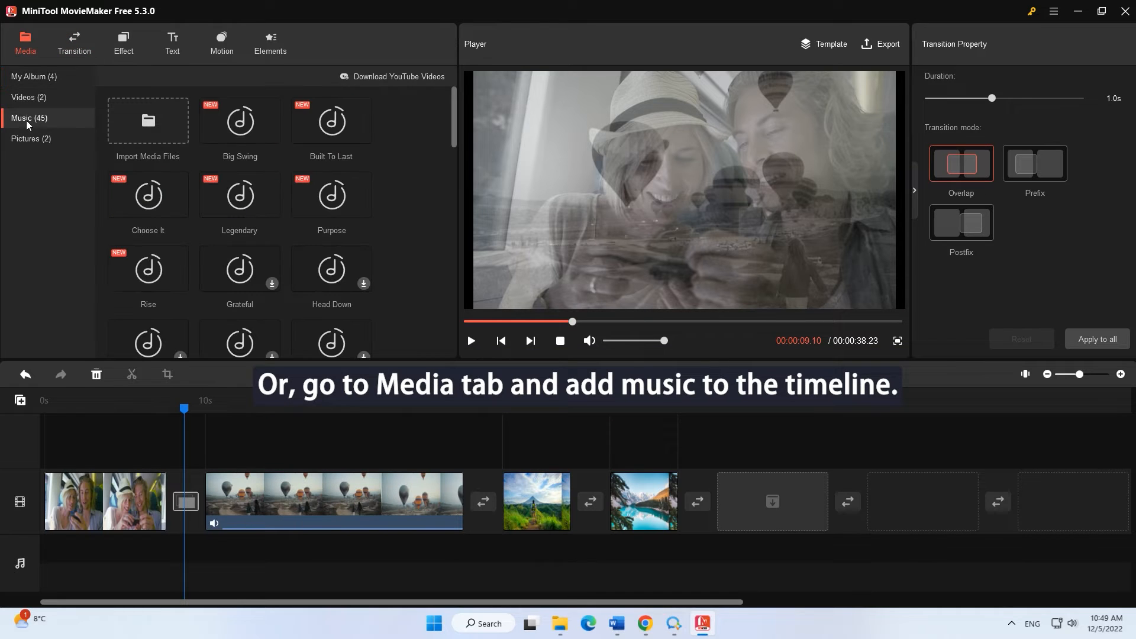
left_click(272, 136)
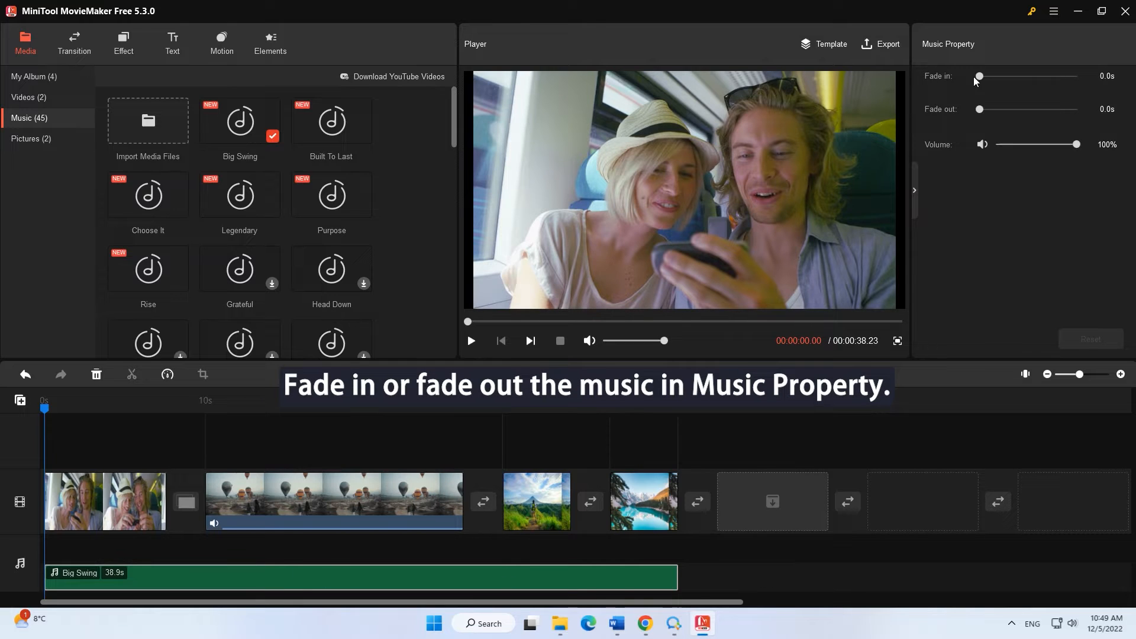
left_click_drag(975, 76, 1030, 73)
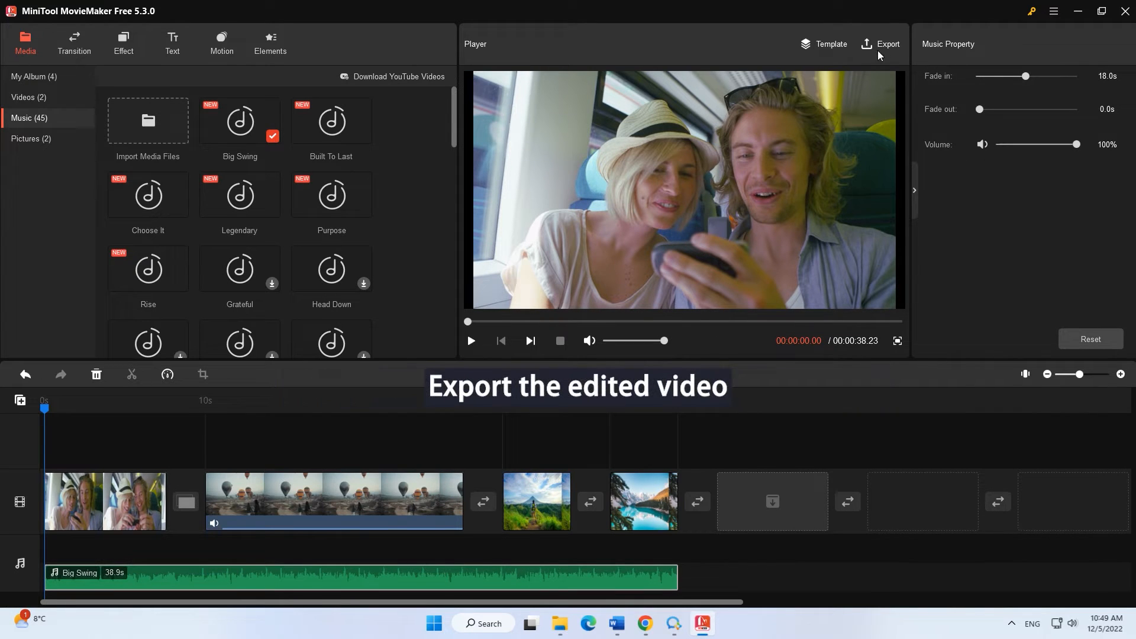
left_click(880, 43)
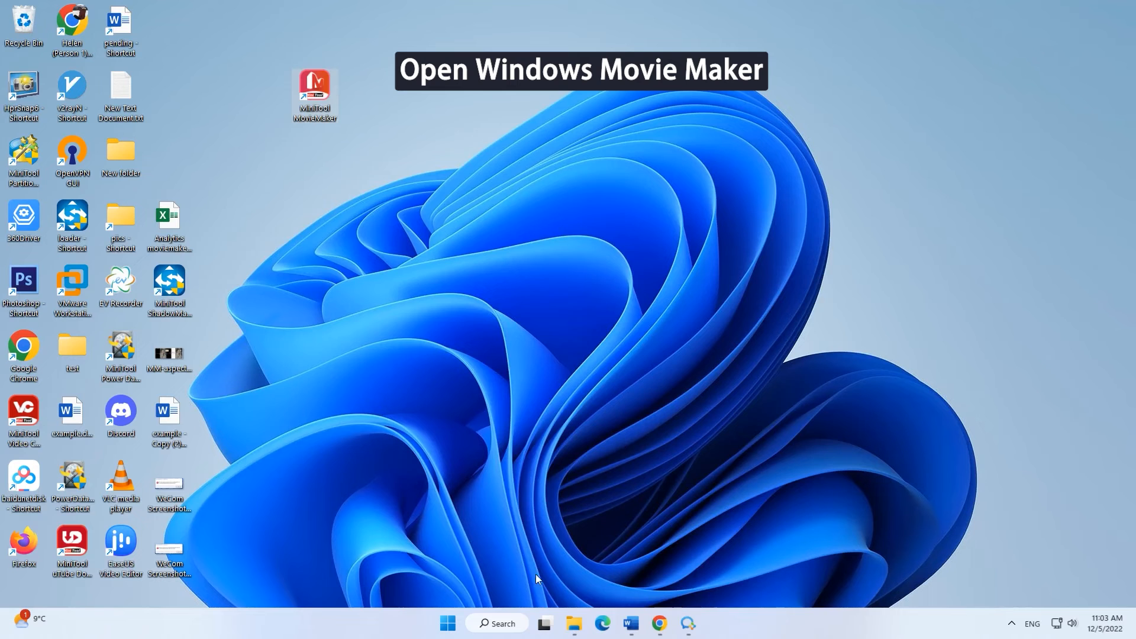
Search Windows for "windows movie maker" and launch Movie Maker.
left_click(500, 619)
type("w")
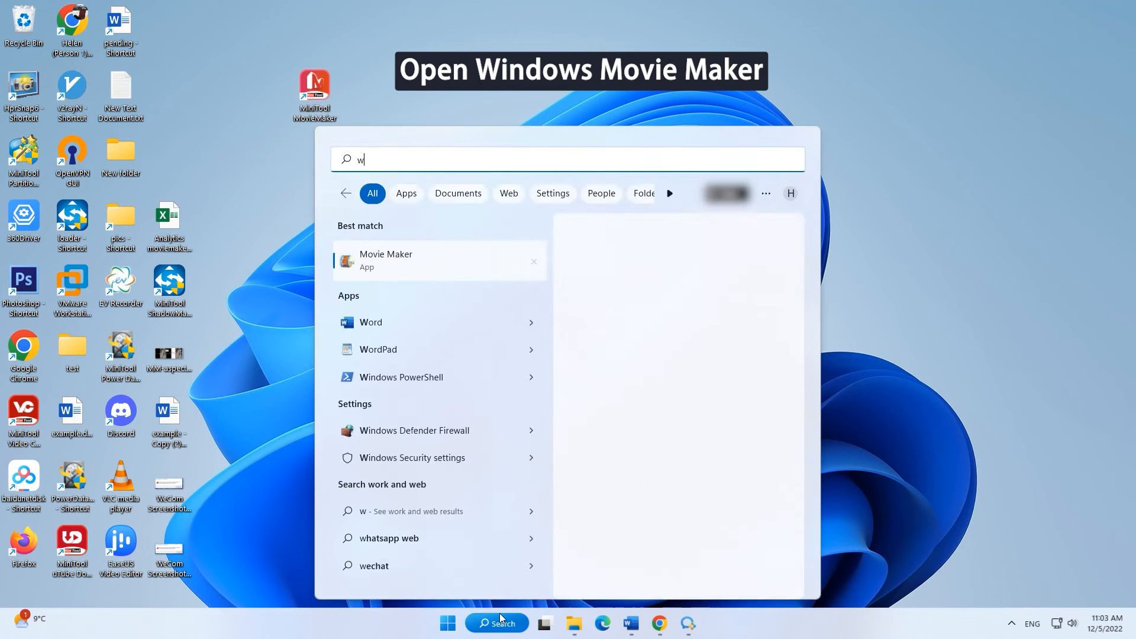
type("indows movie maker")
left_click(412, 261)
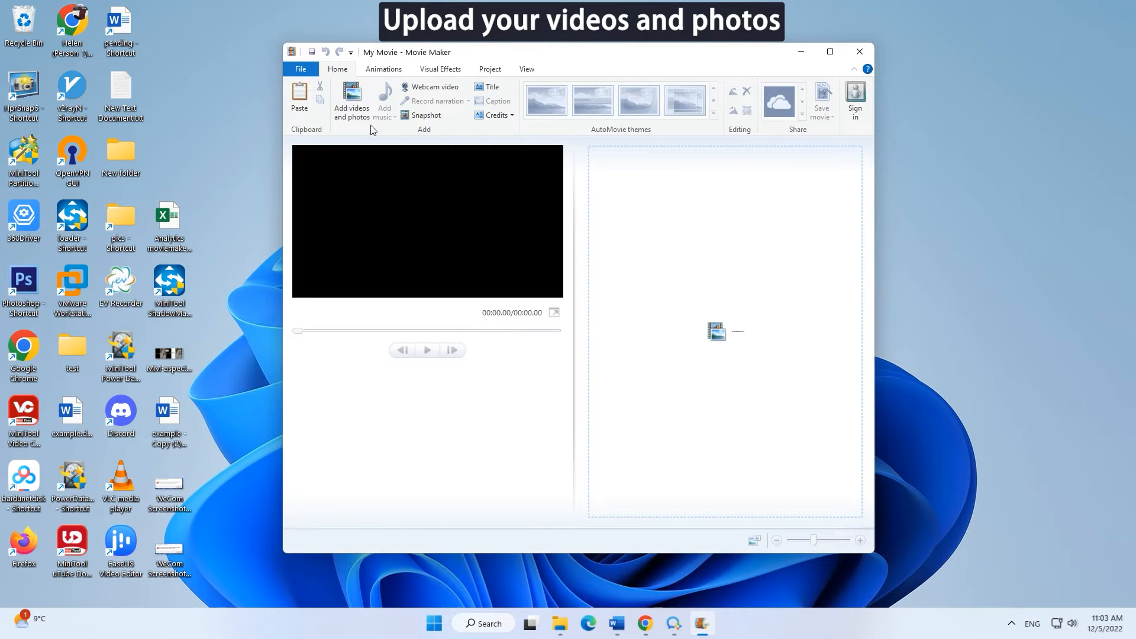
Add the photos 544.jpg and 1111.jpg from the love pics folder to the movie.
left_click(350, 112)
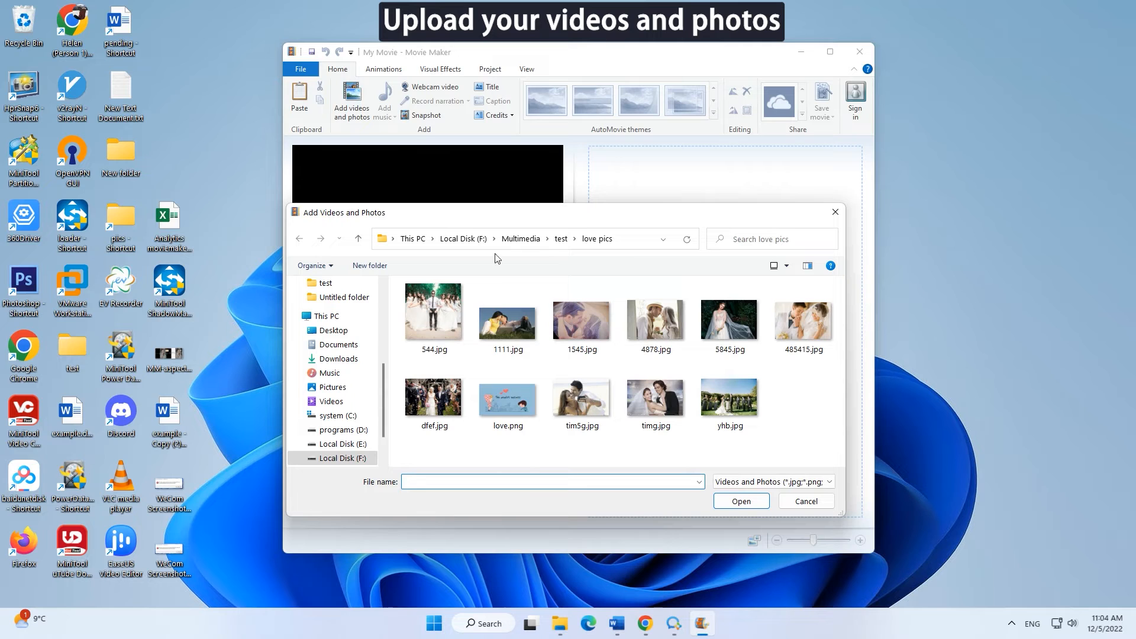
left_click(449, 322)
left_click(503, 322, "ctrl")
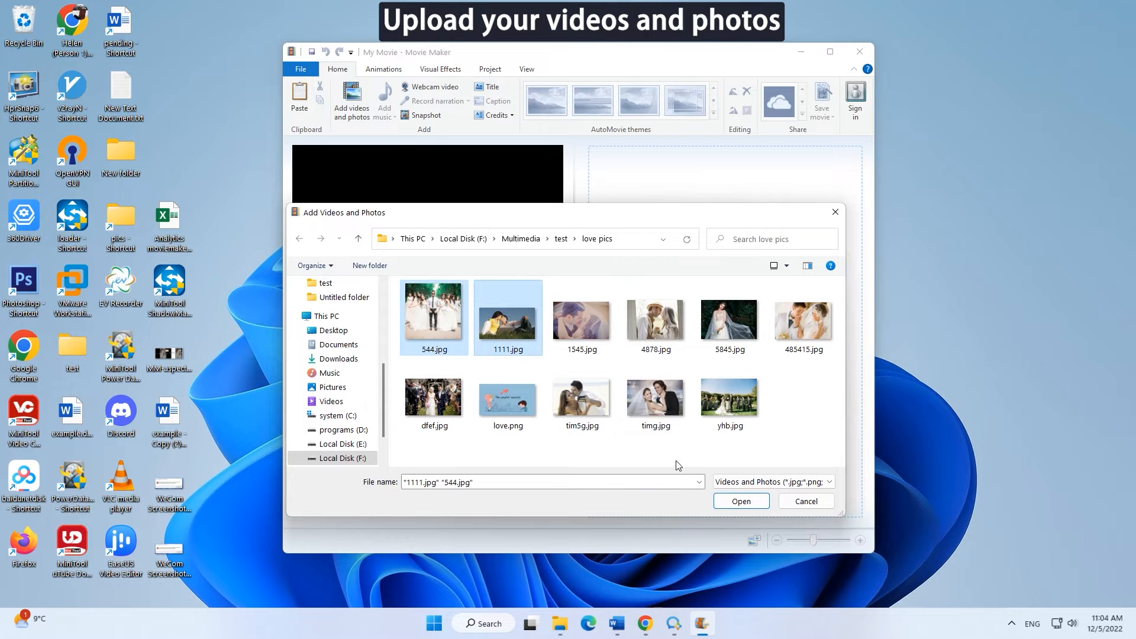
left_click(742, 502)
Add video 5.mp4 and video 6.mp4 from the videos folder to the movie.
left_click(352, 104)
left_click(358, 241)
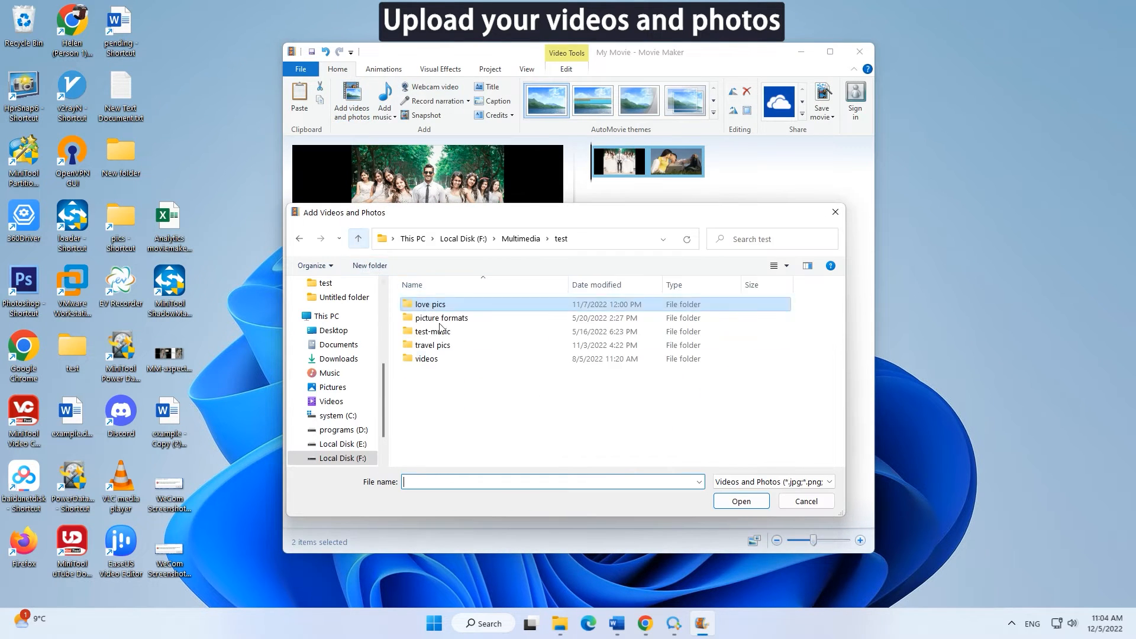
double_click(441, 360)
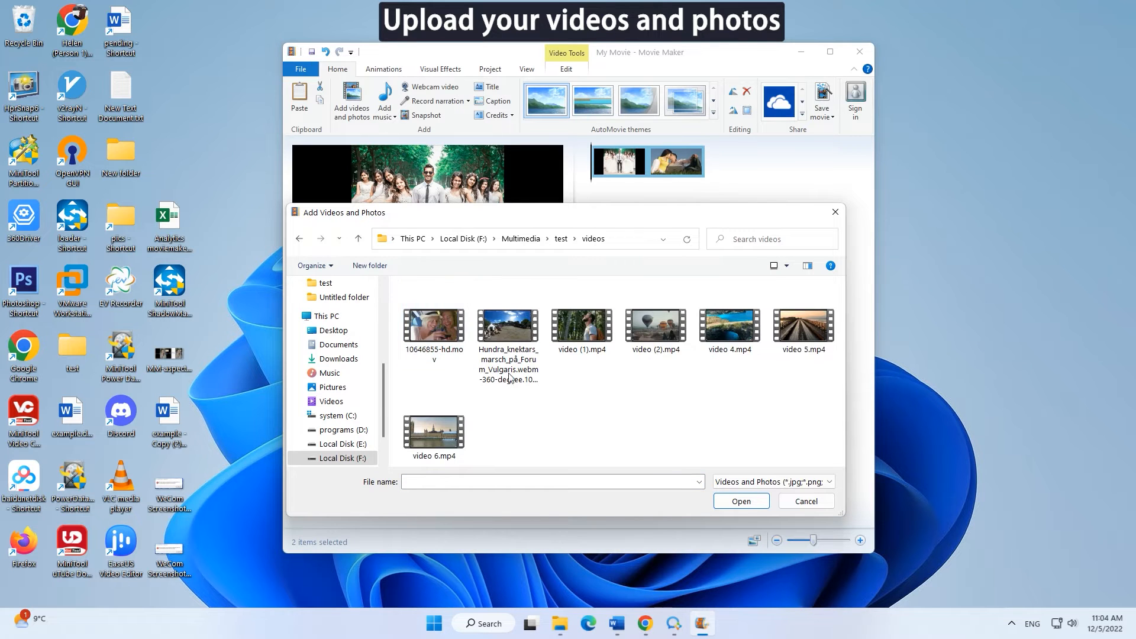
left_click(793, 329)
left_click(446, 445, "ctrl")
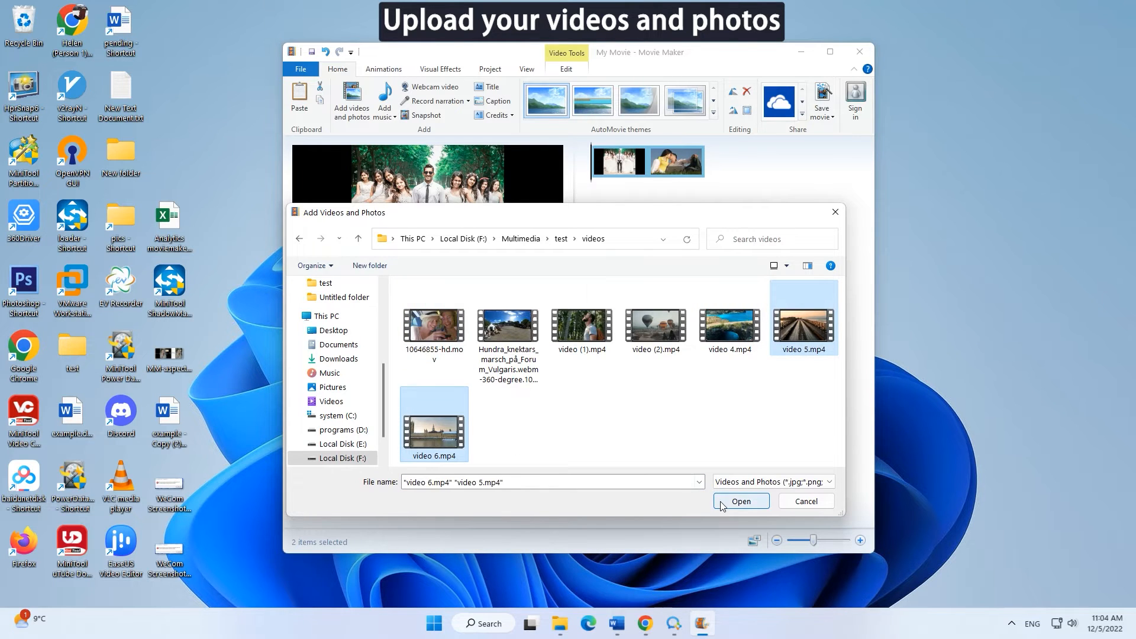
left_click(742, 501)
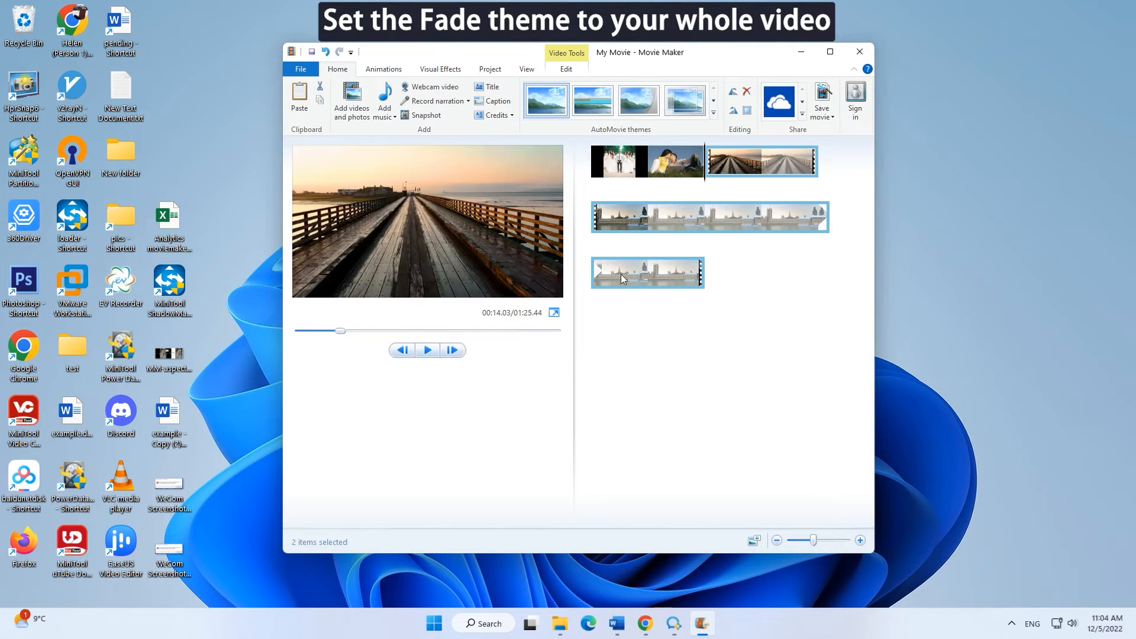
Apply the Fade AutoMovie theme to the whole movie and add Baby.mp3 as its music.
left_click(678, 115)
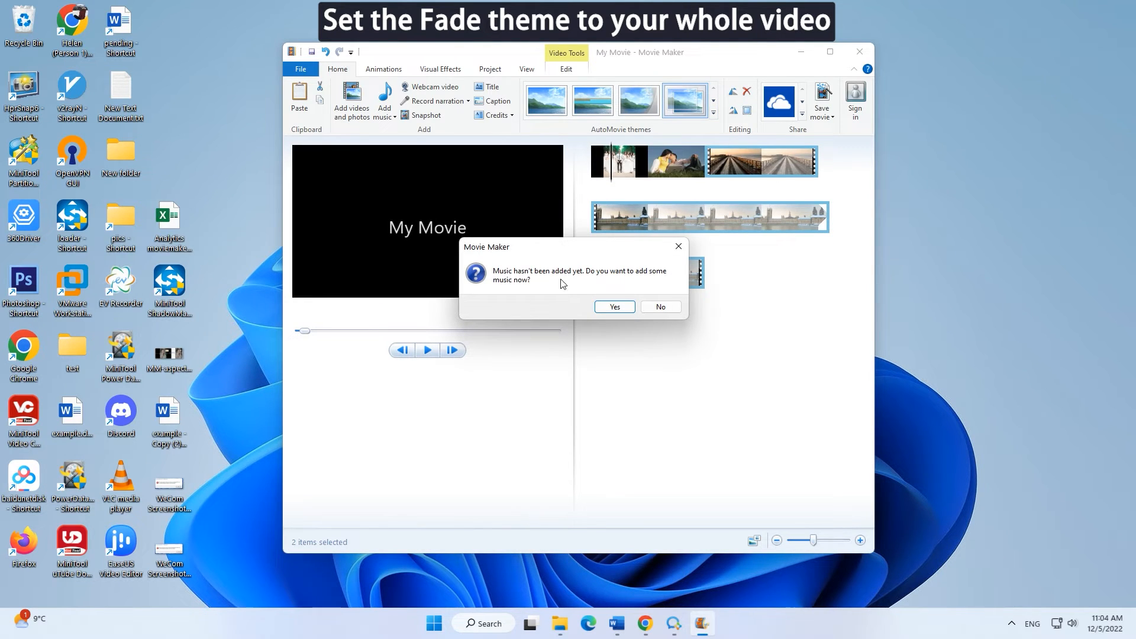
left_click(607, 307)
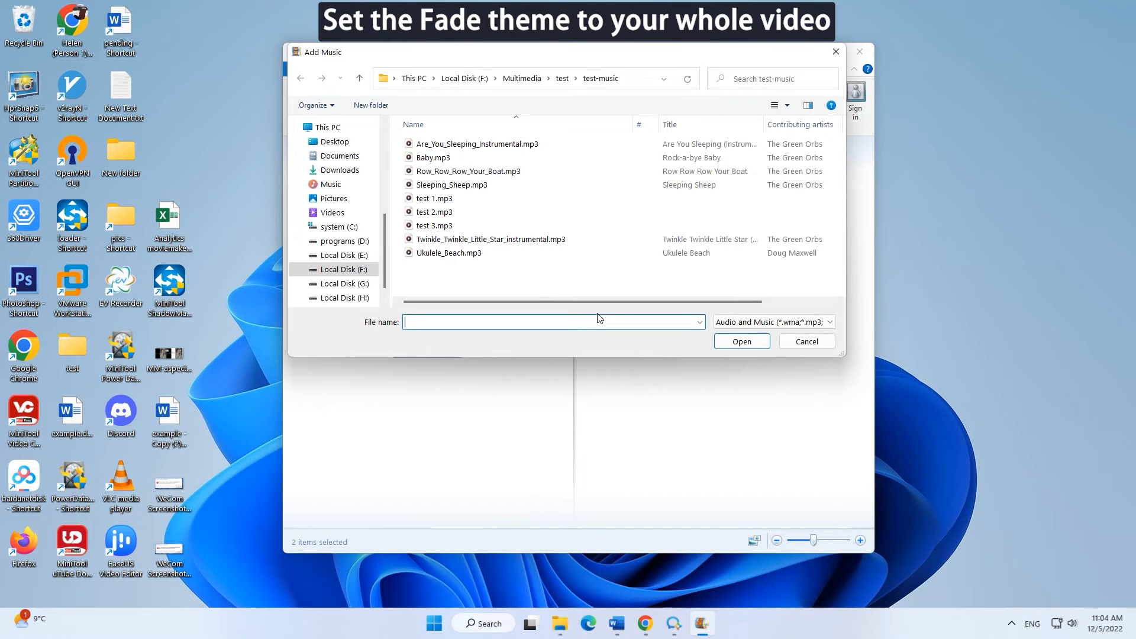
left_click(457, 158)
left_click(724, 346)
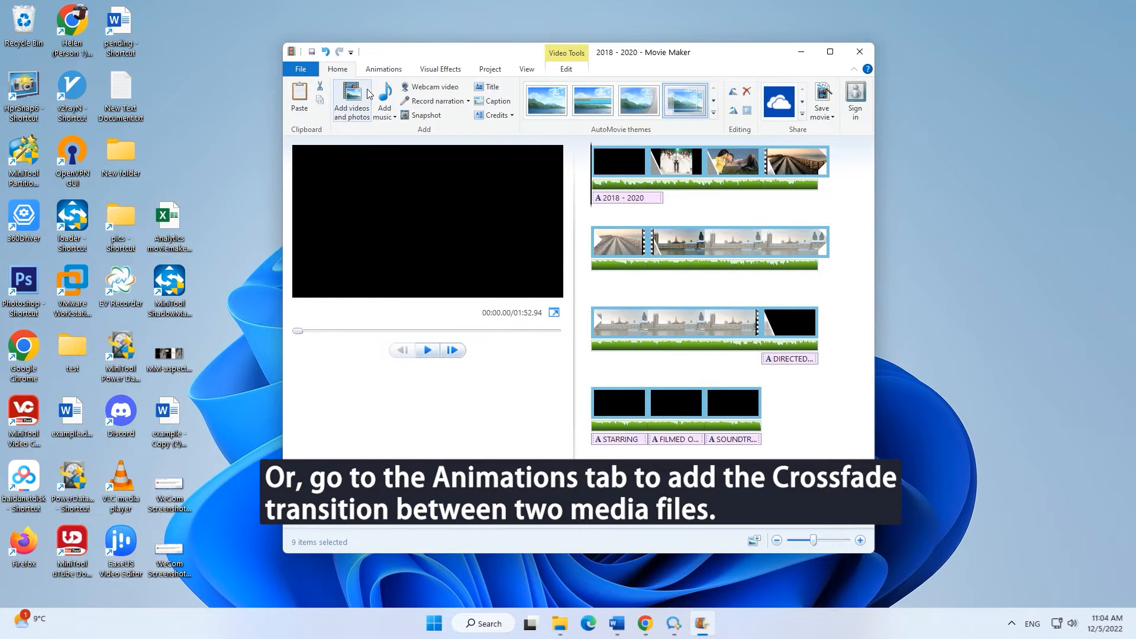
Apply the Crossfade transition to the selected items in the movie.
left_click(384, 70)
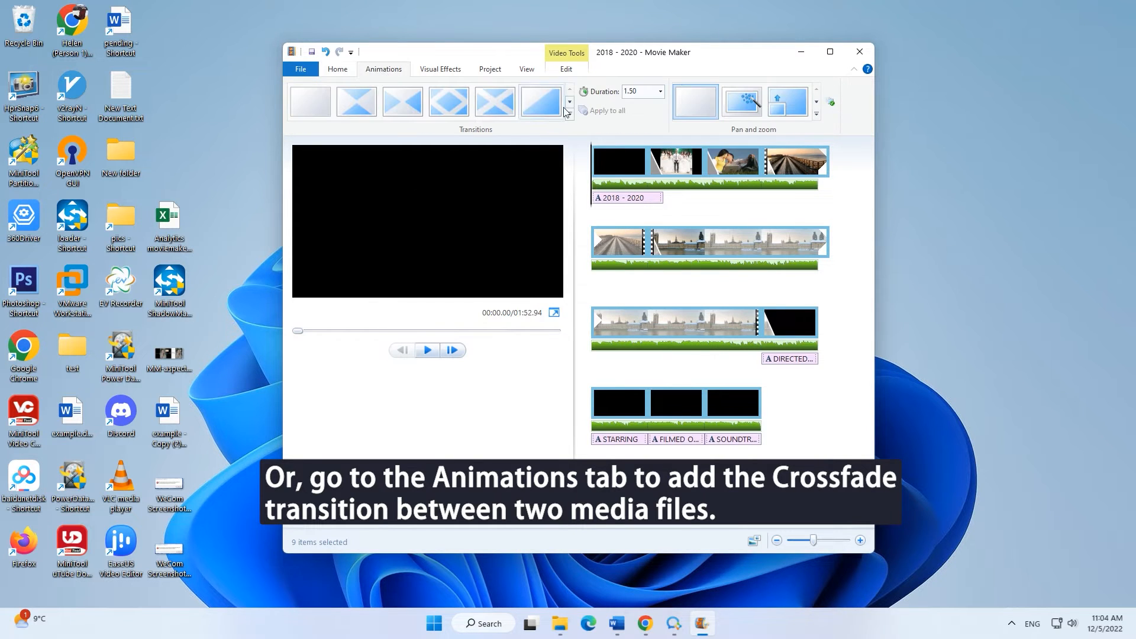
left_click(571, 101)
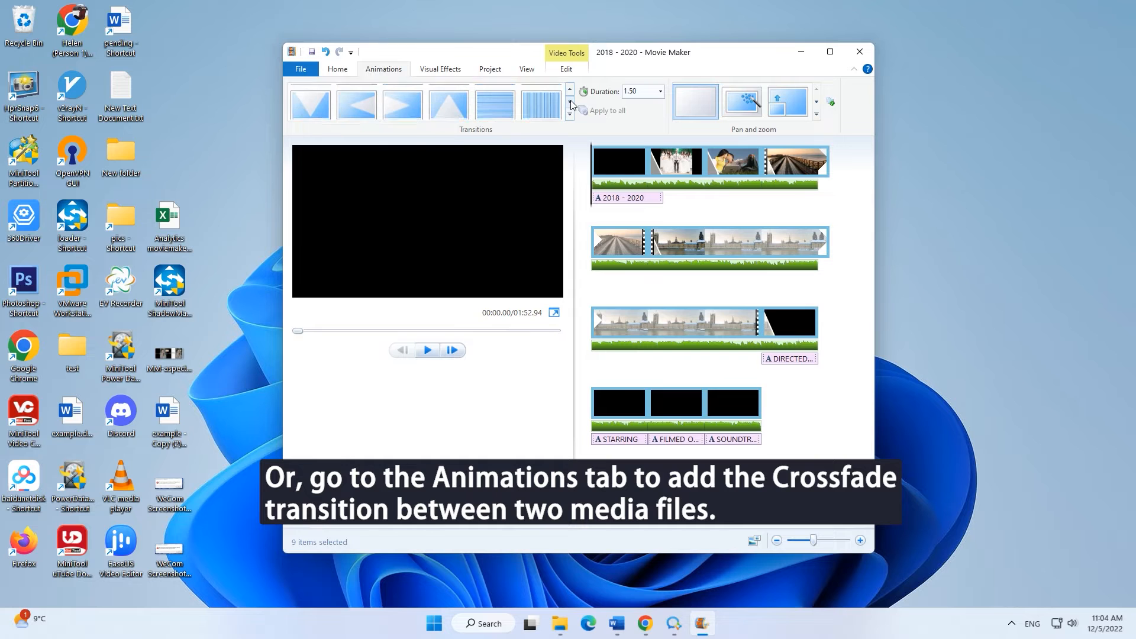
left_click(407, 111)
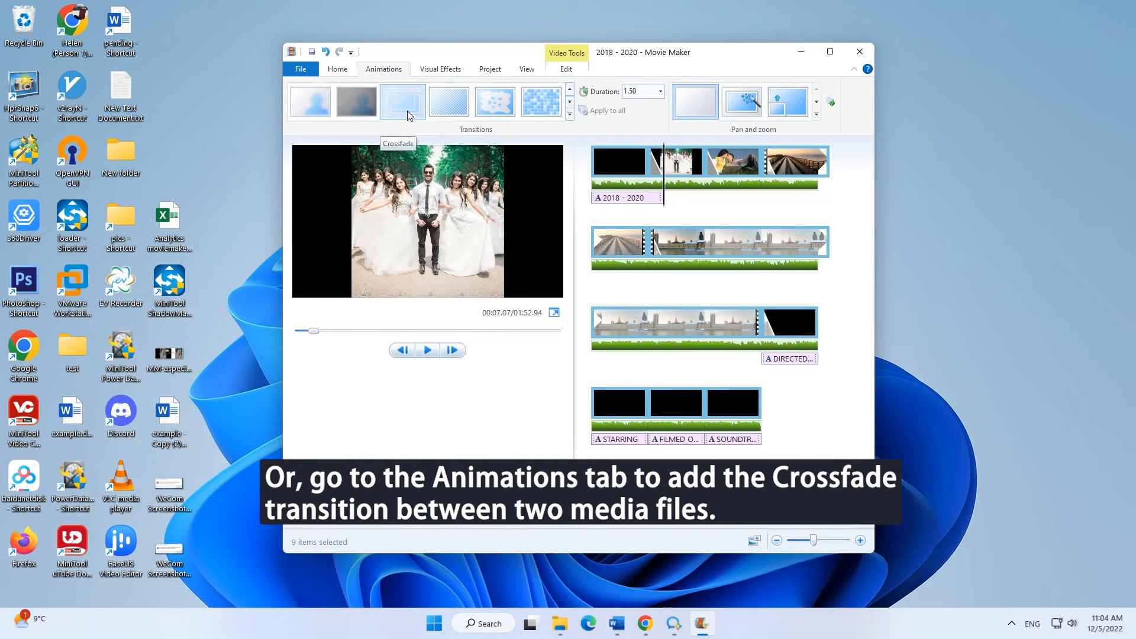
left_click(408, 111)
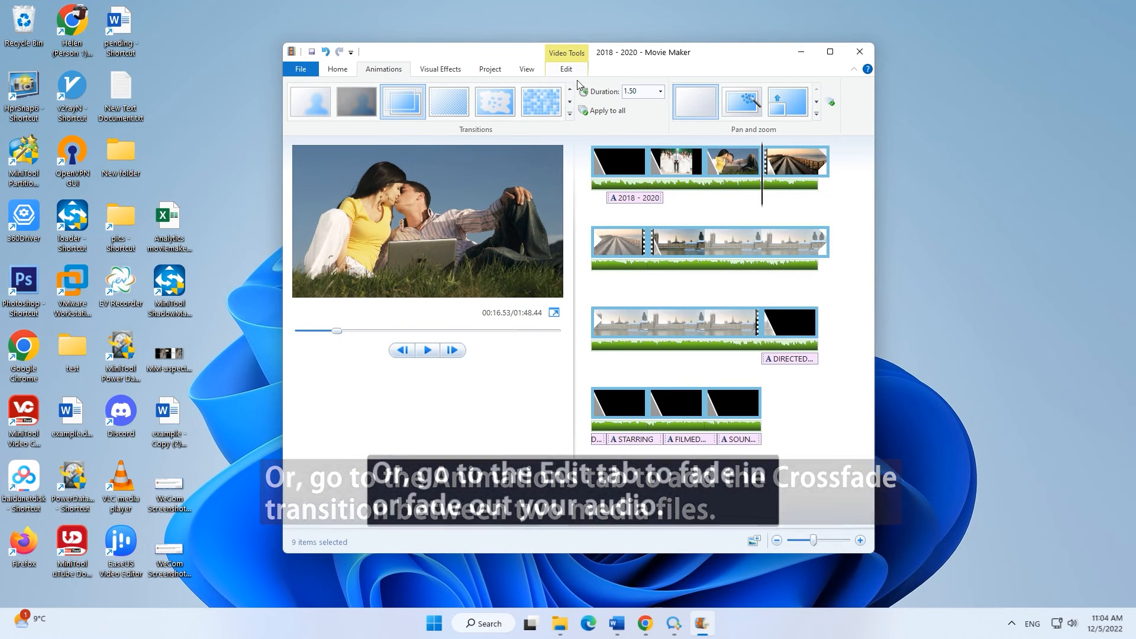
Set the audio fade-in of the selected clips to Medium and their fade-out to Fast.
left_click(567, 70)
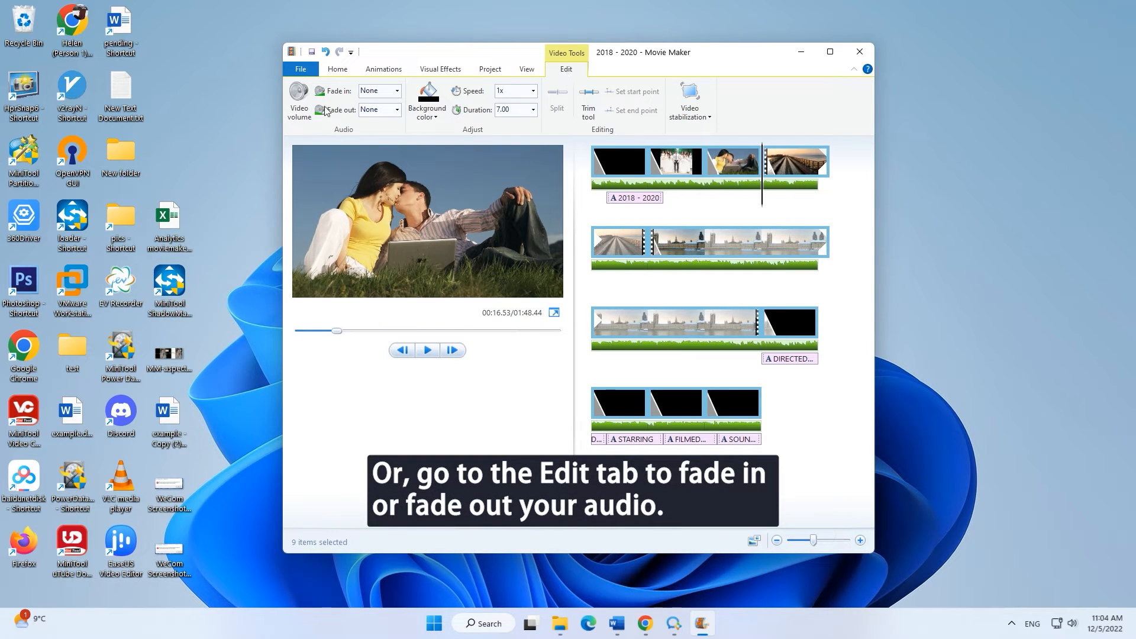
left_click(392, 92)
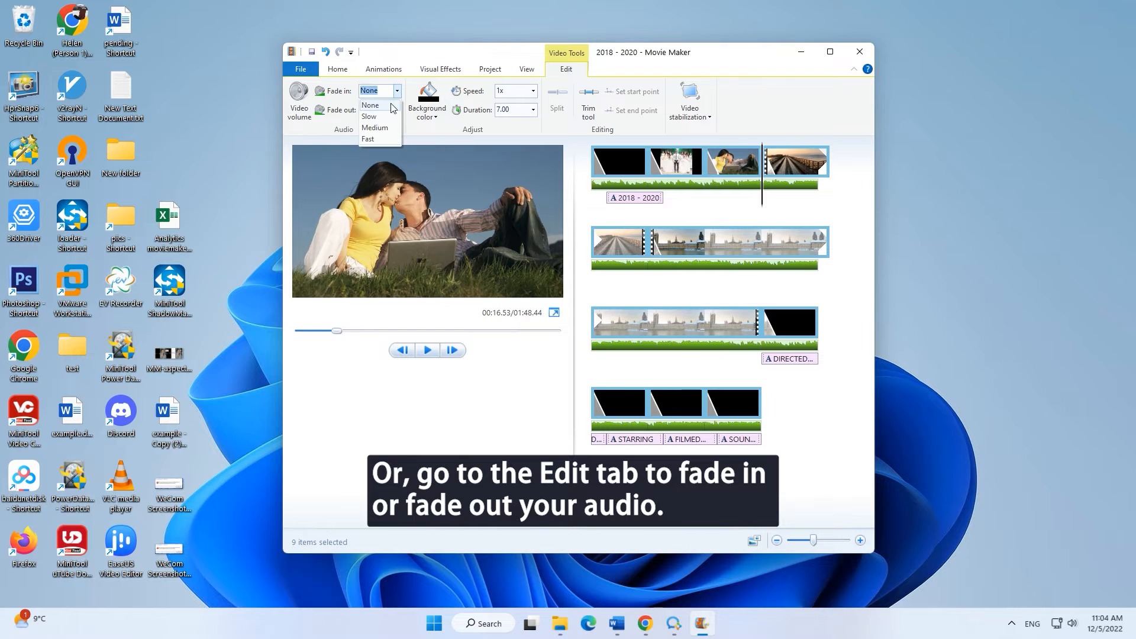
left_click(382, 128)
left_click(397, 110)
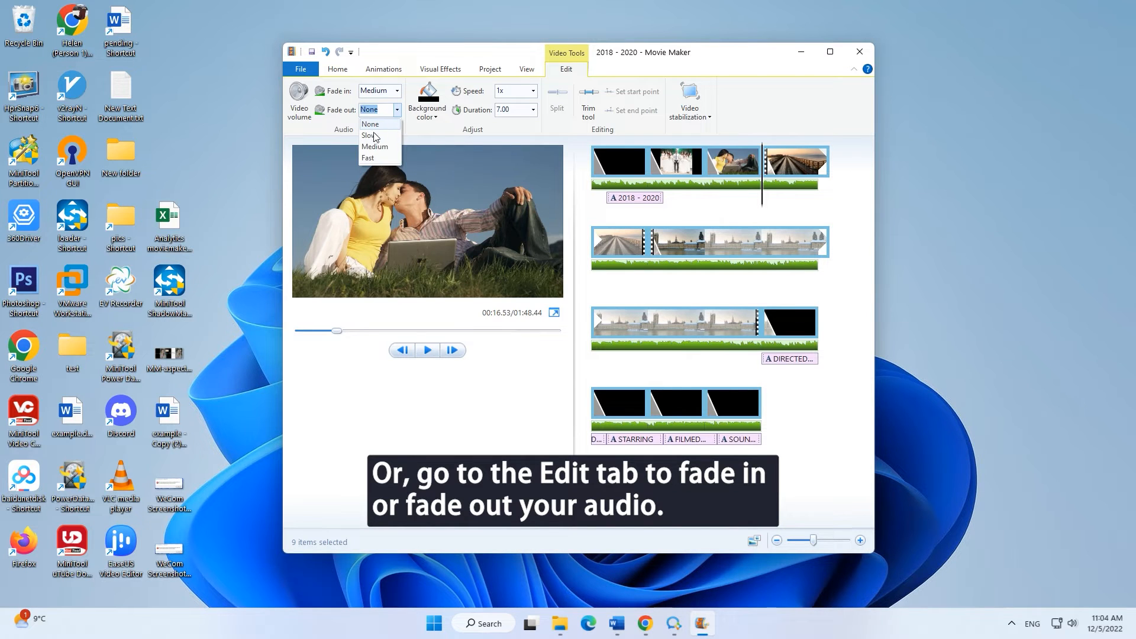
left_click(372, 157)
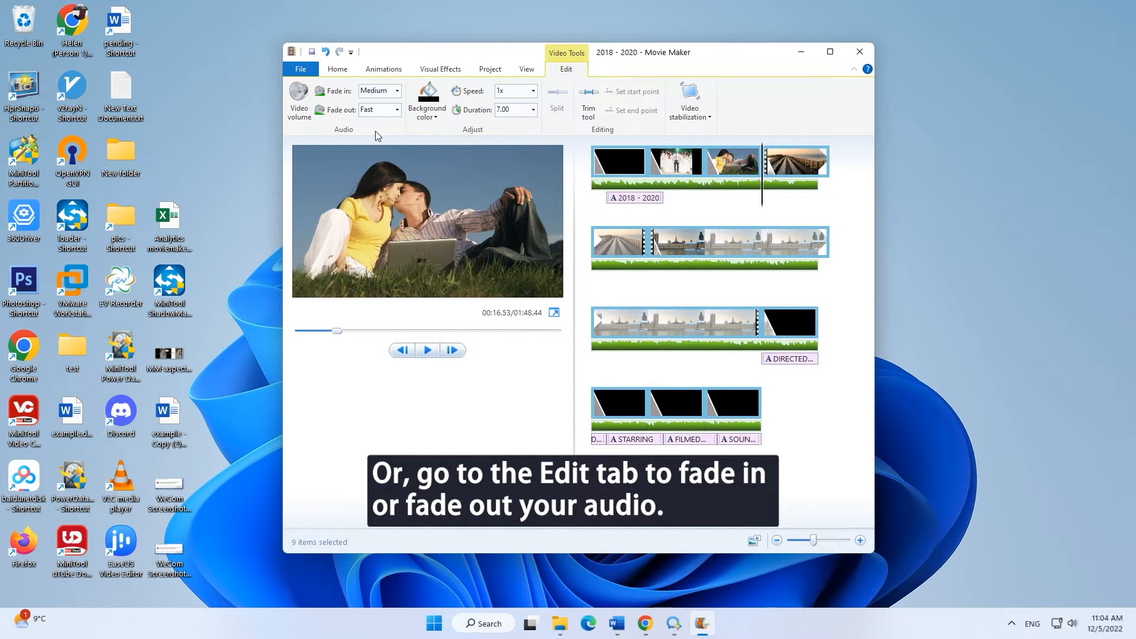
Save the finished movie using the recent For computer output setting.
left_click(304, 70)
left_click(337, 234)
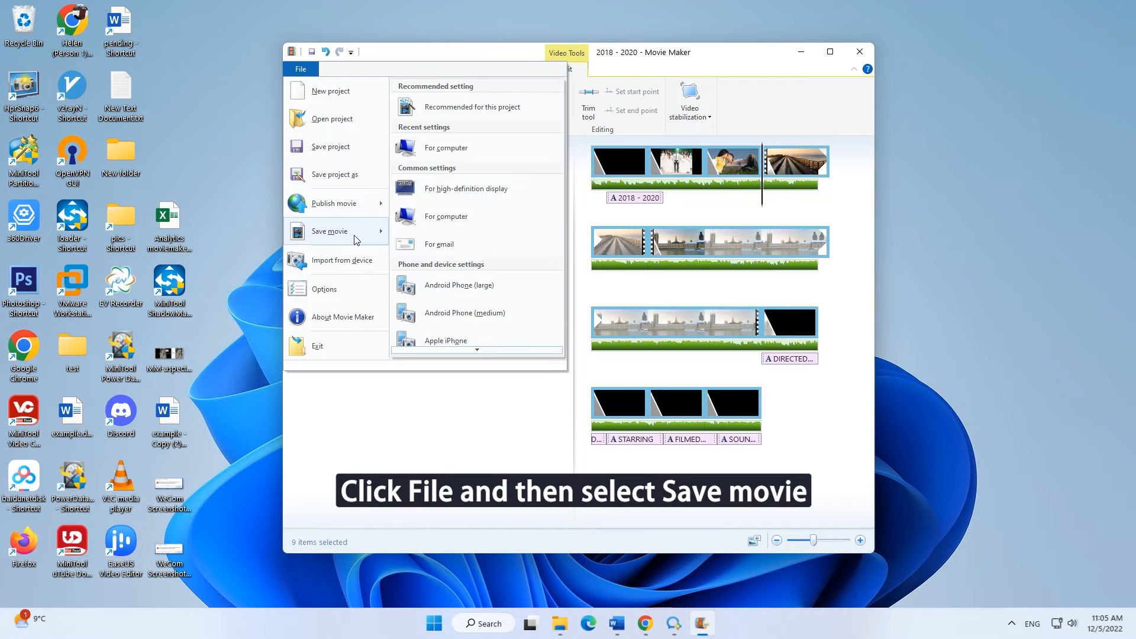
left_click(487, 152)
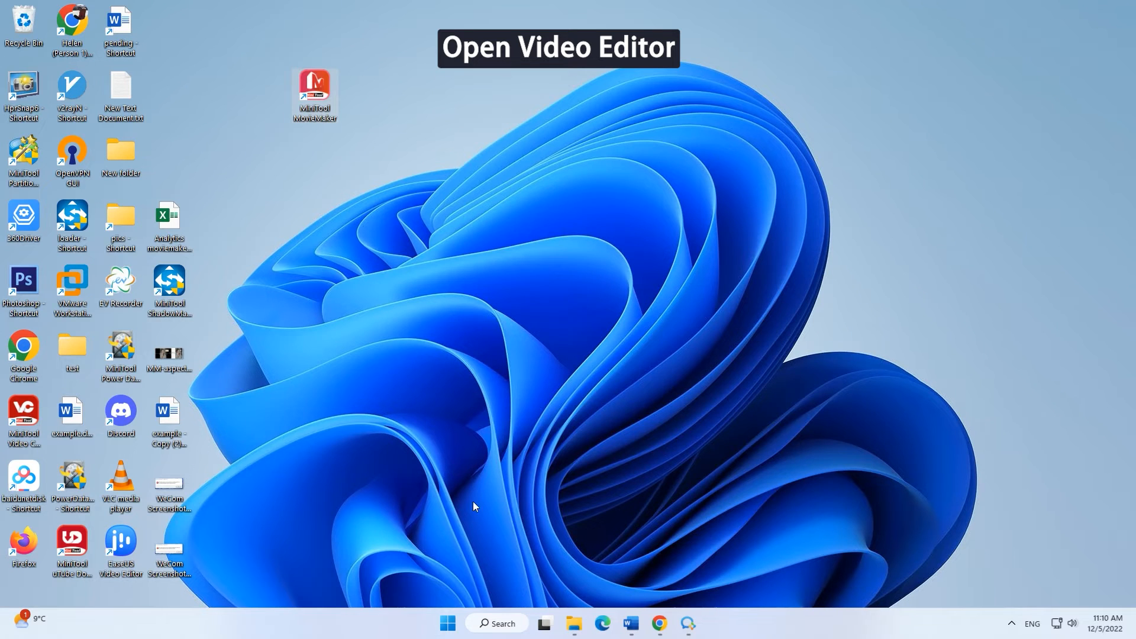
Search Windows for "video editor", open Video Editor, and create a video project named New video.
left_click(483, 625)
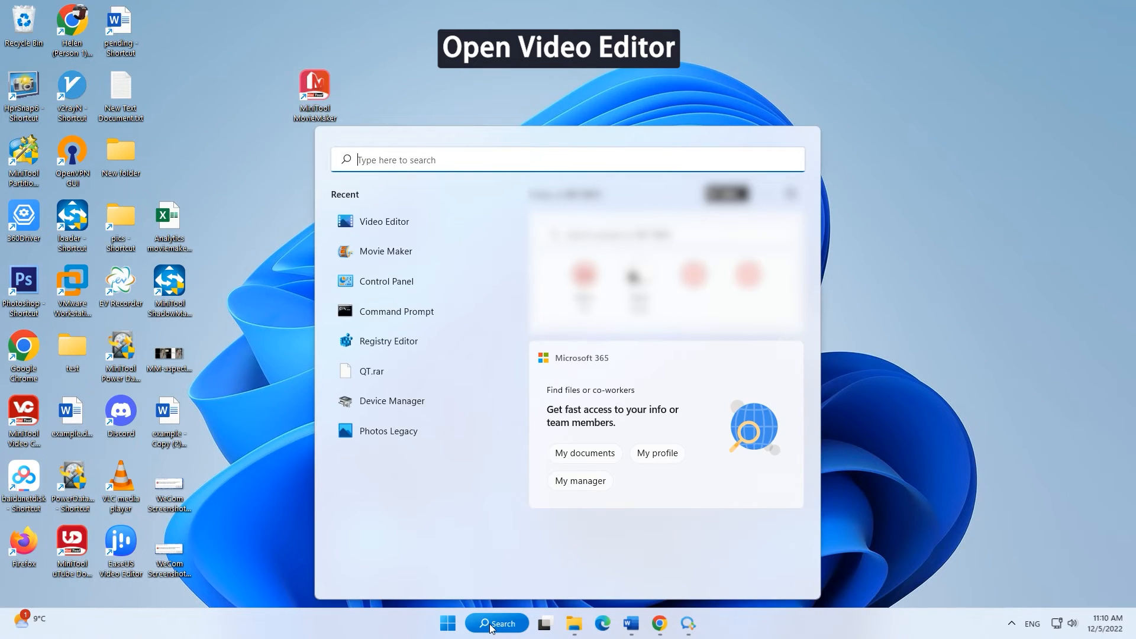
type("video editor")
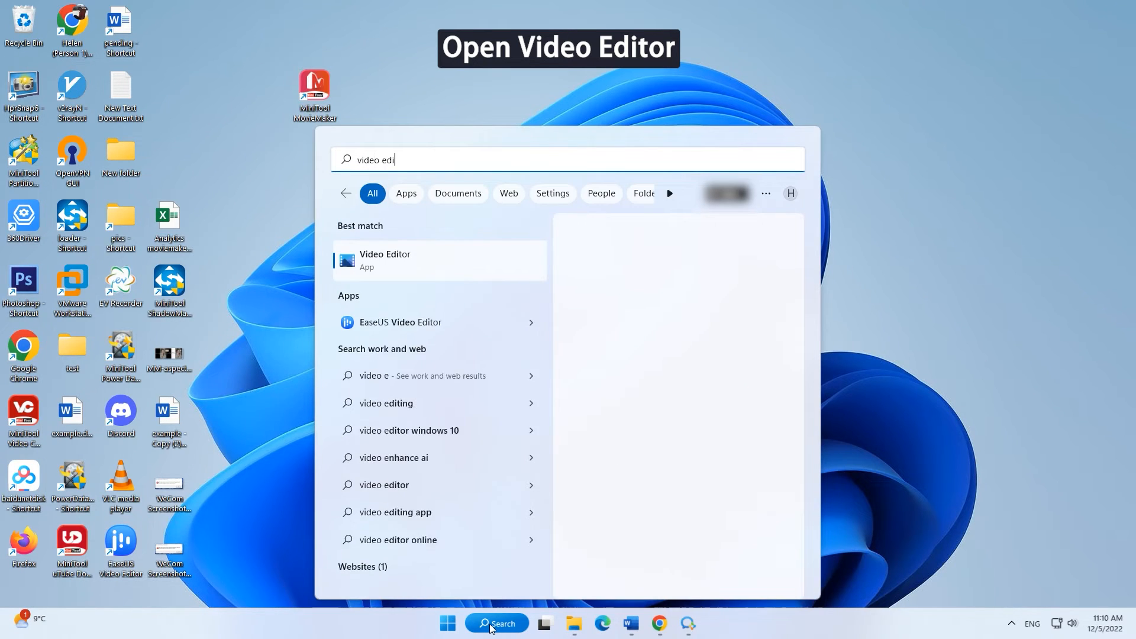
left_click(419, 275)
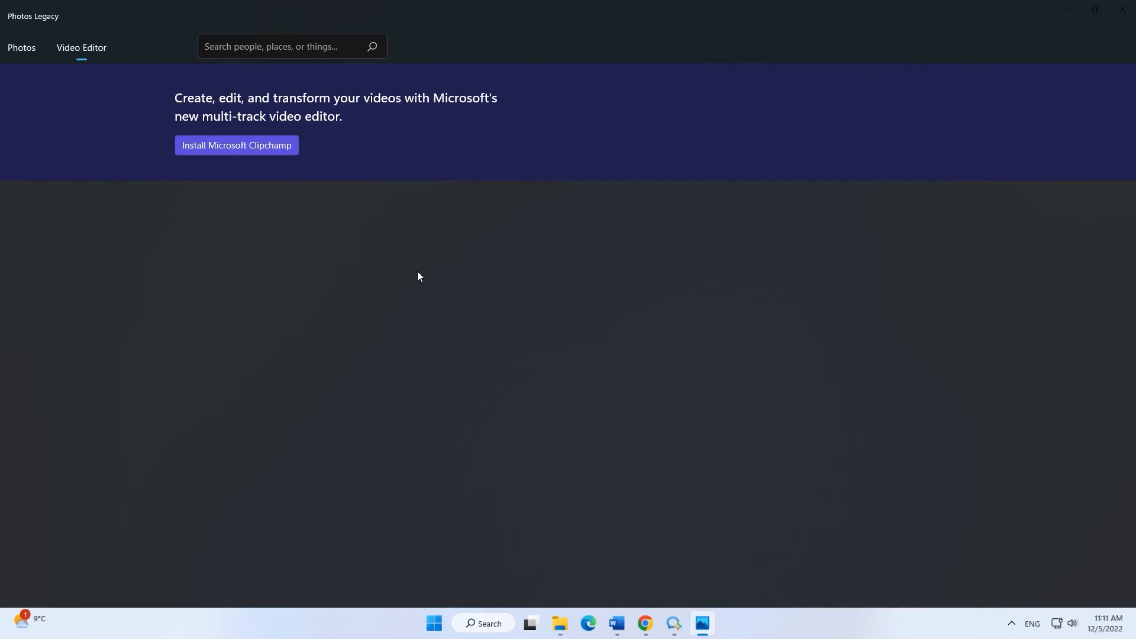
left_click(147, 249)
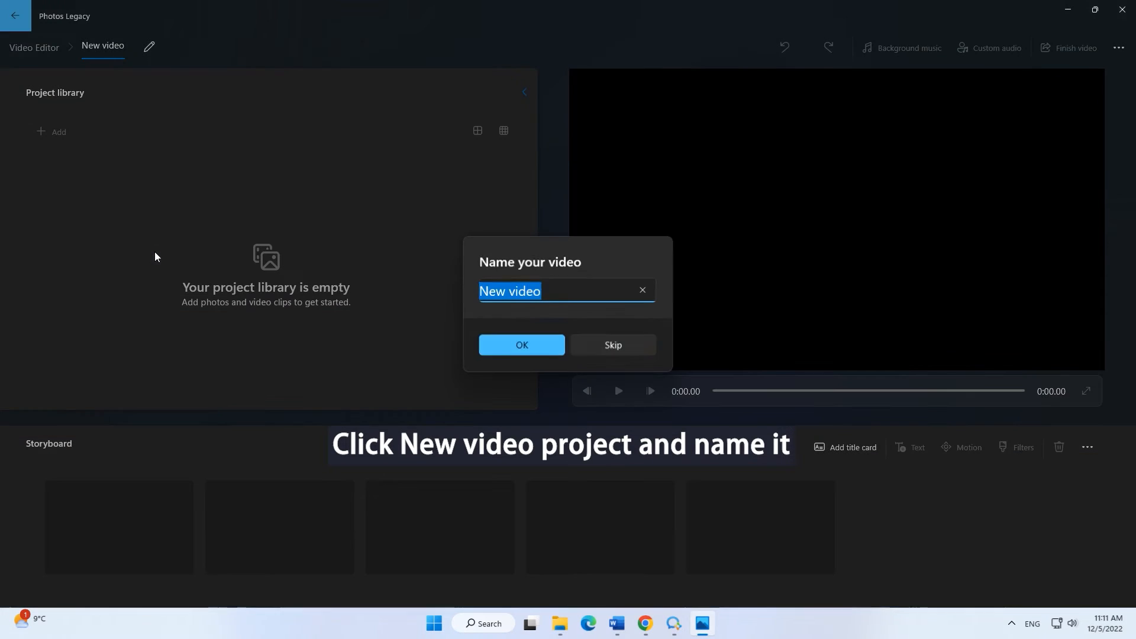
left_click(503, 347)
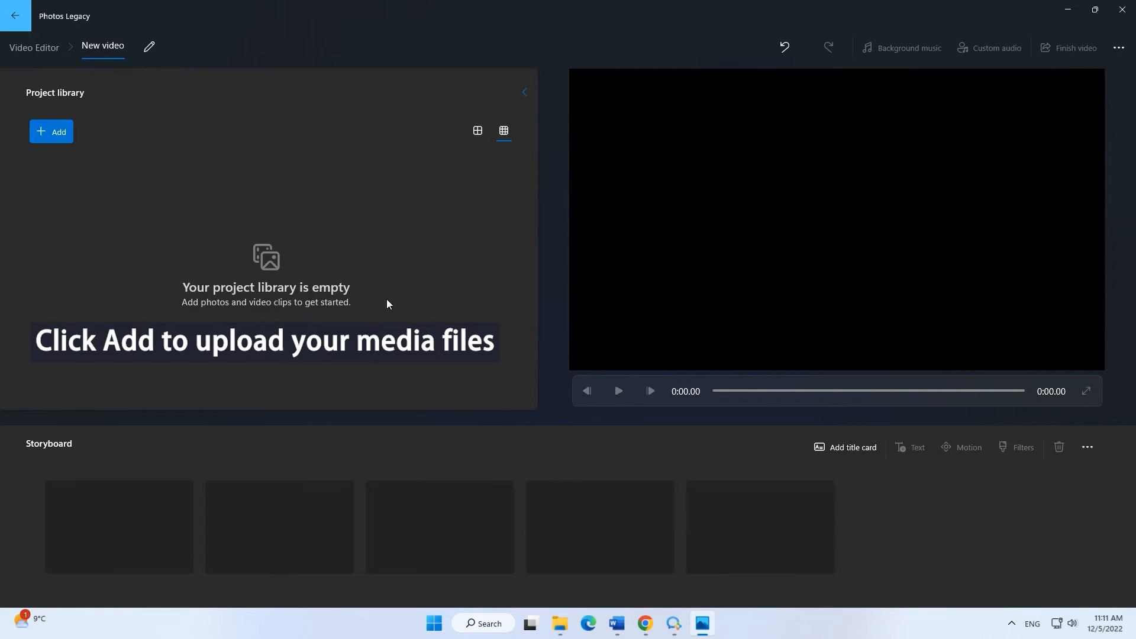
Import video (1).mp4, video (2).mp4 and video 4.mp4 from the PC's videos folder and place them in the storyboard.
left_click(47, 133)
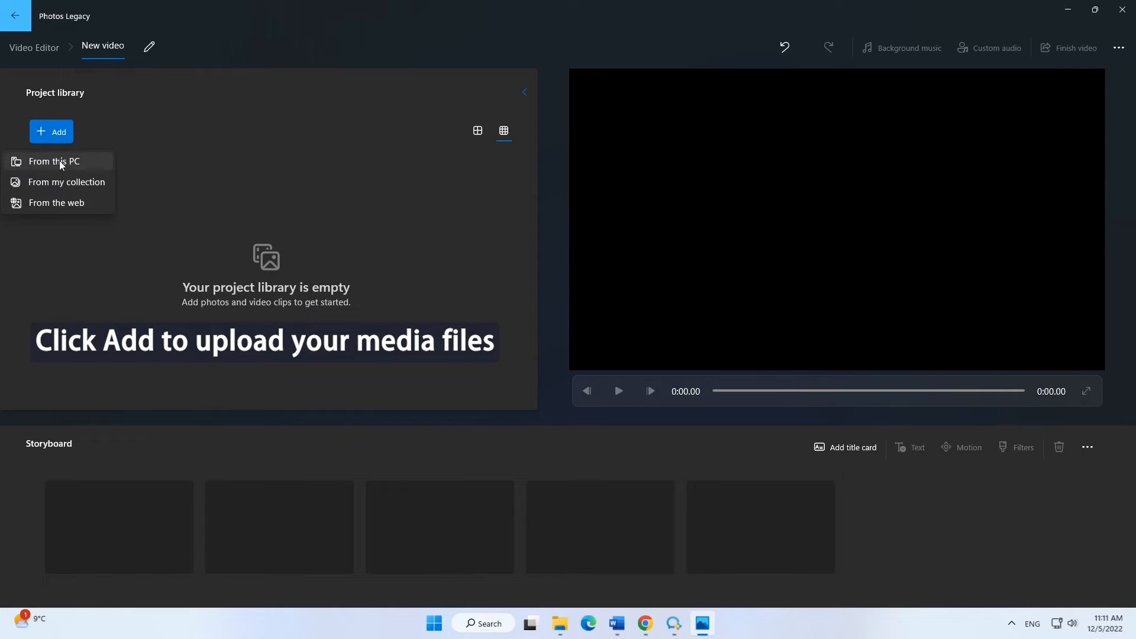
left_click(89, 167)
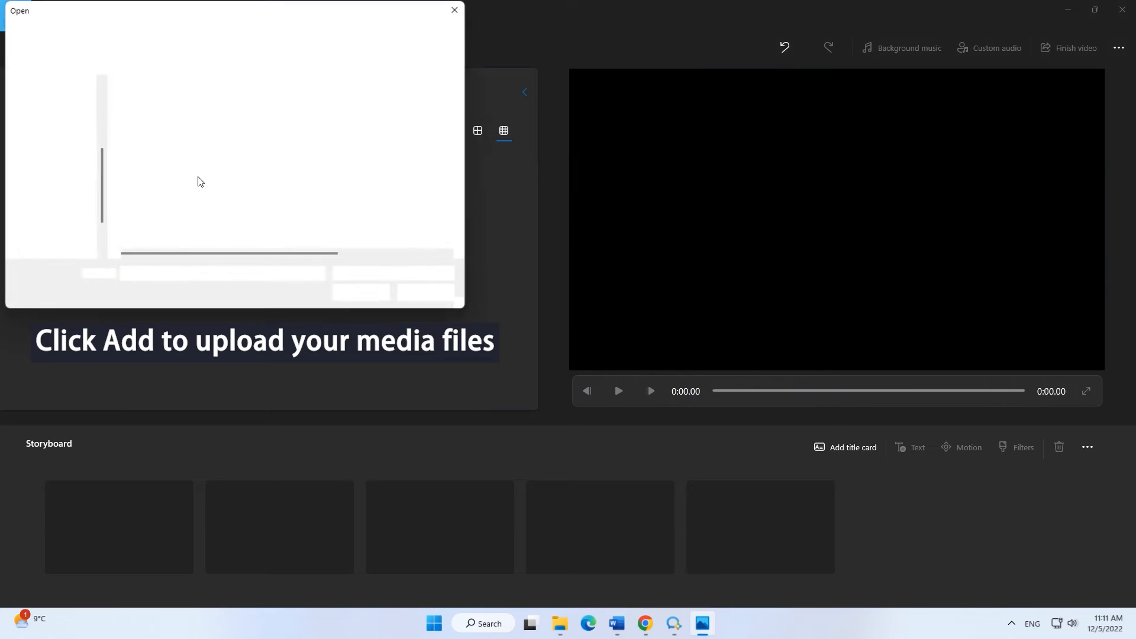
left_click(77, 36)
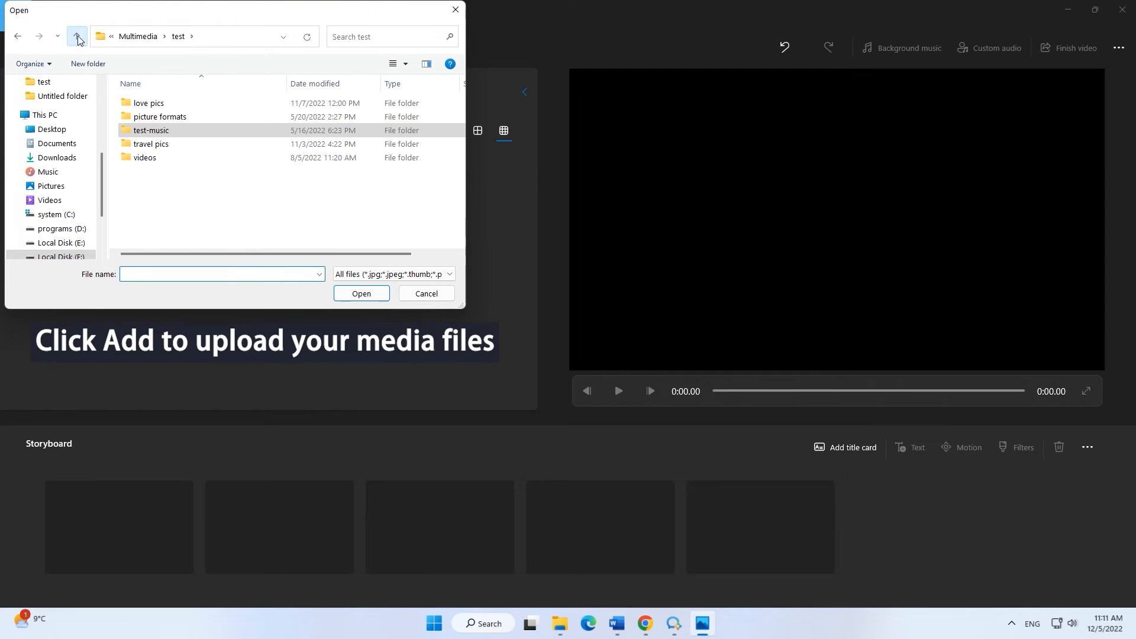
left_click(164, 162)
double_click(165, 162)
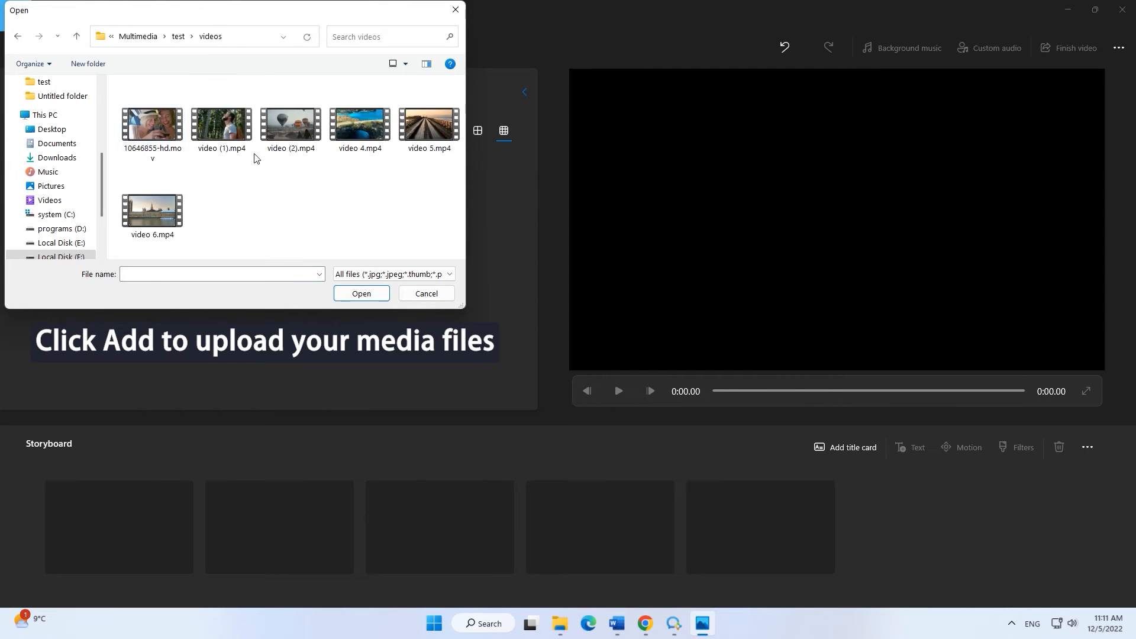
left_click(242, 134)
left_click(360, 129, "shift")
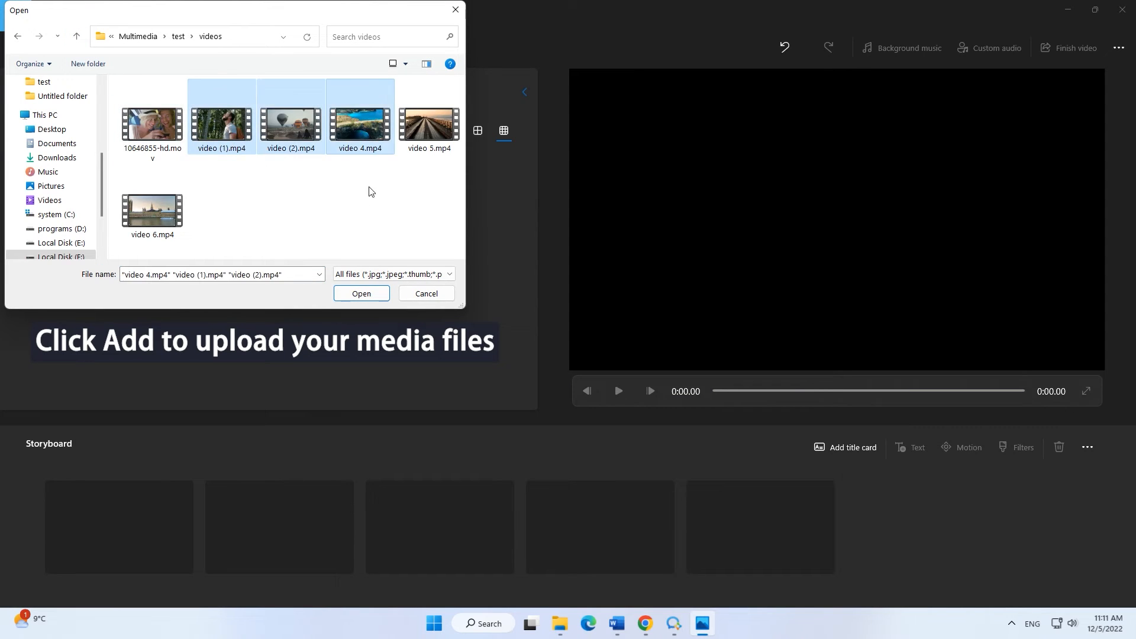
left_click(350, 294)
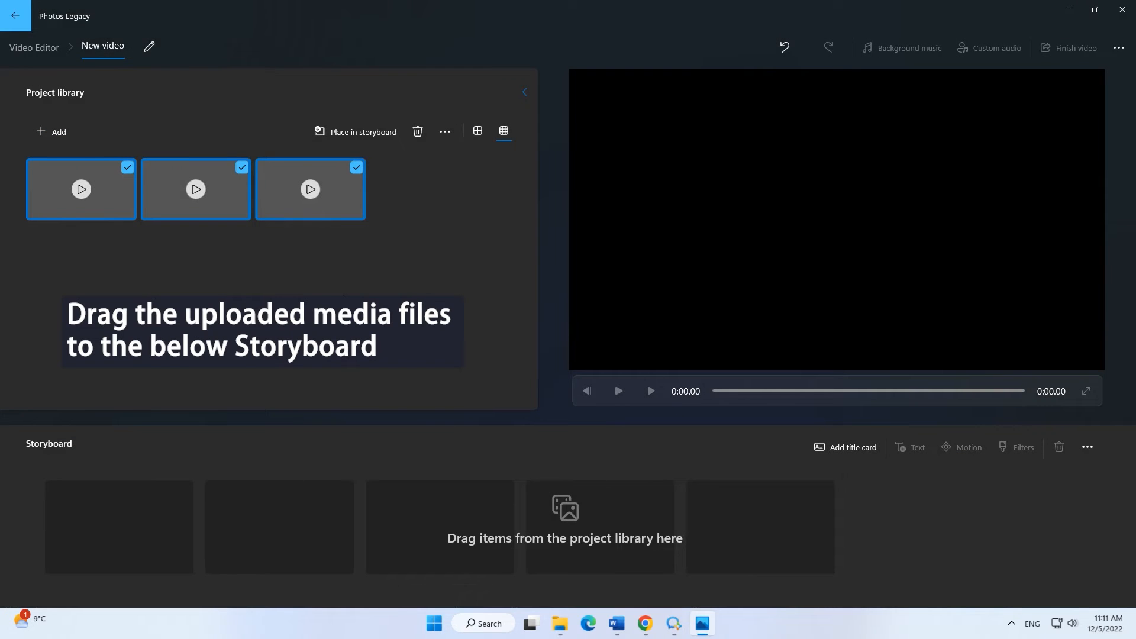
left_click_drag(165, 211, 162, 531)
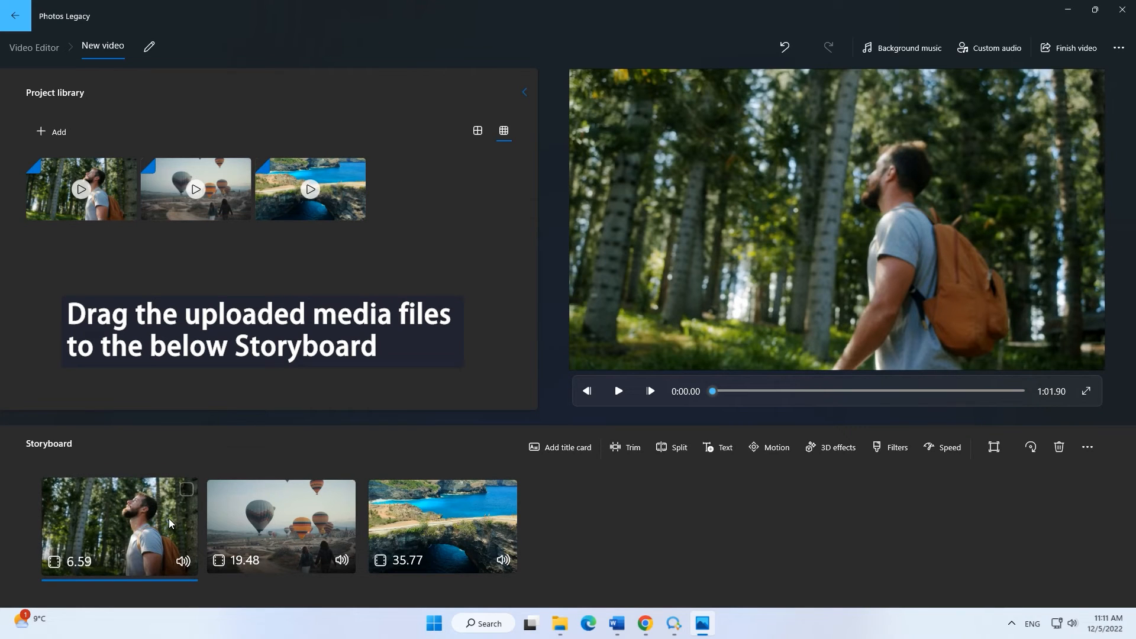
Add Ukulele_Beach.mp3 from the test-music folder as custom audio for the video.
left_click(989, 48)
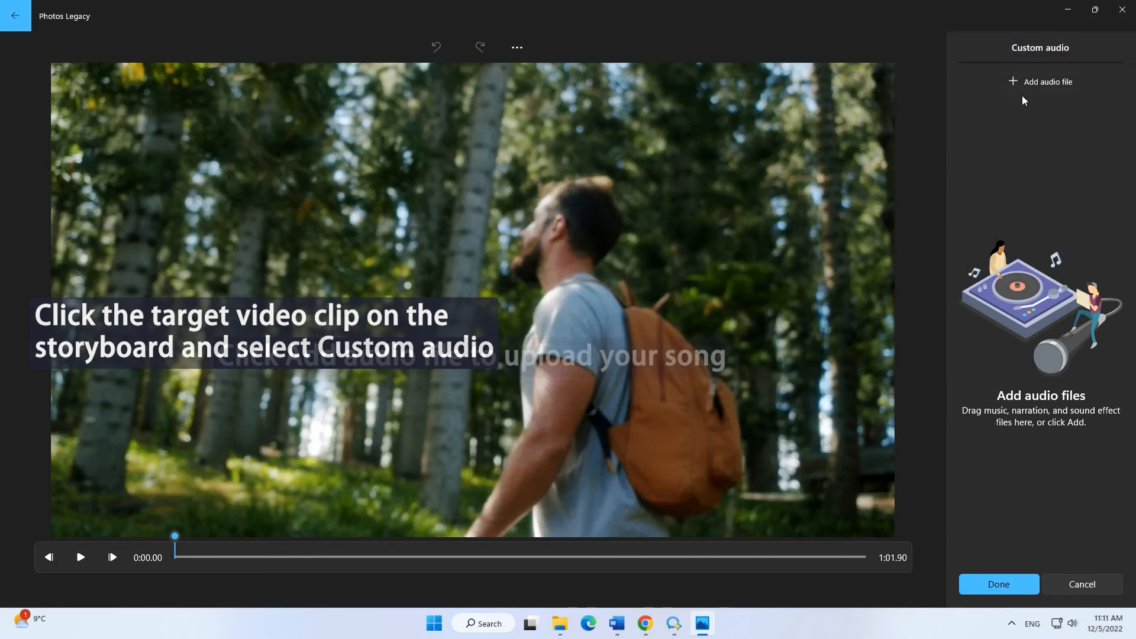
left_click(1051, 83)
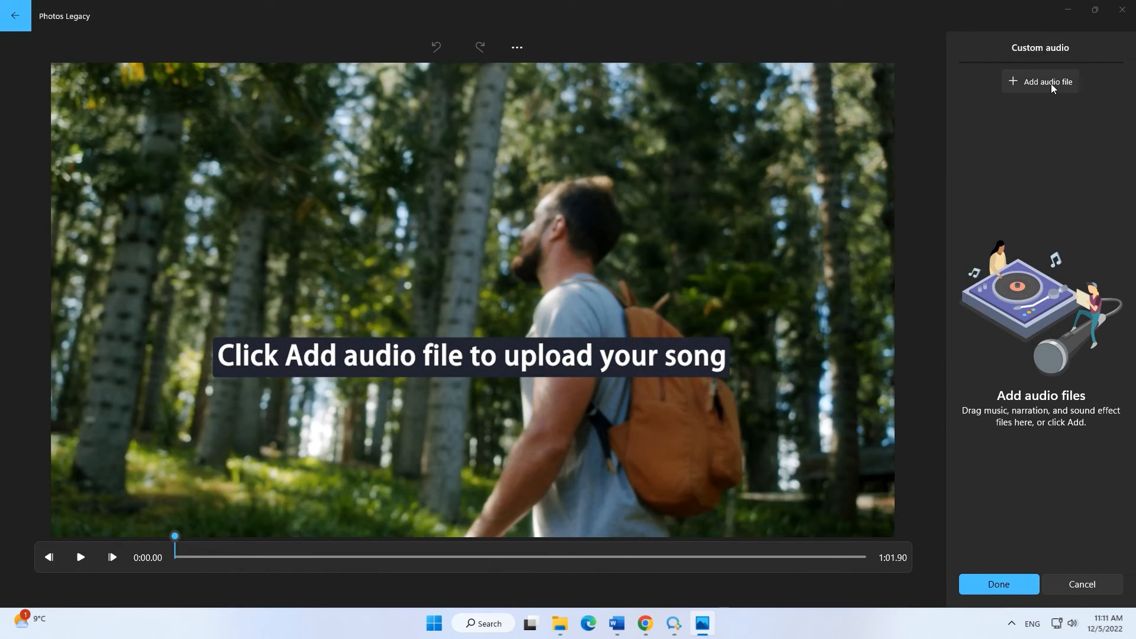
left_click(77, 36)
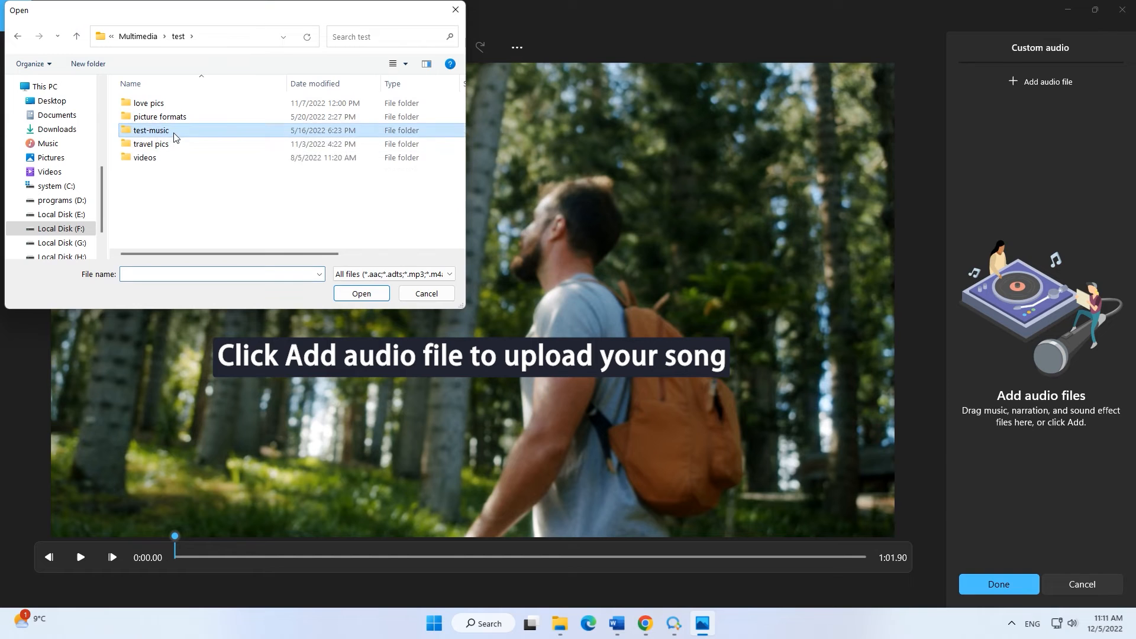
double_click(174, 137)
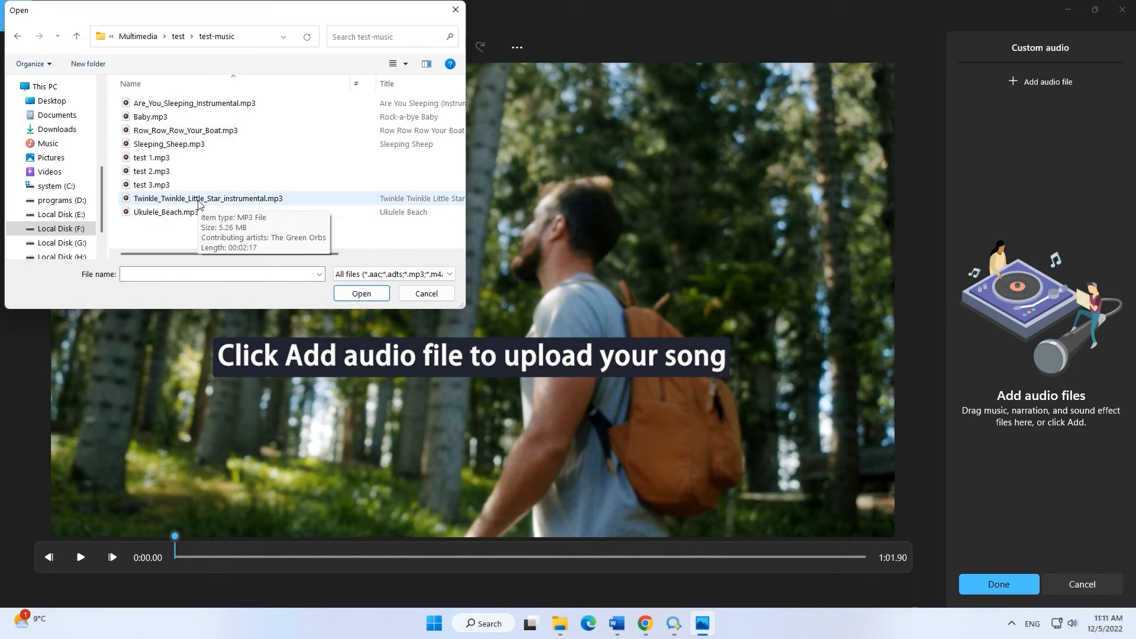
left_click(192, 216)
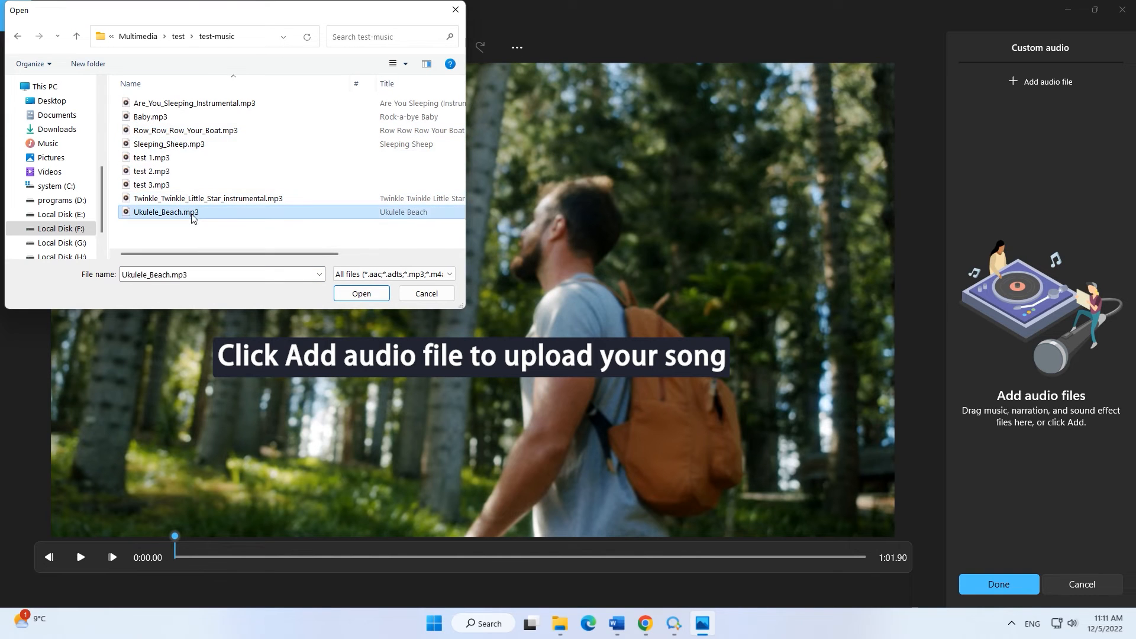
left_click(346, 293)
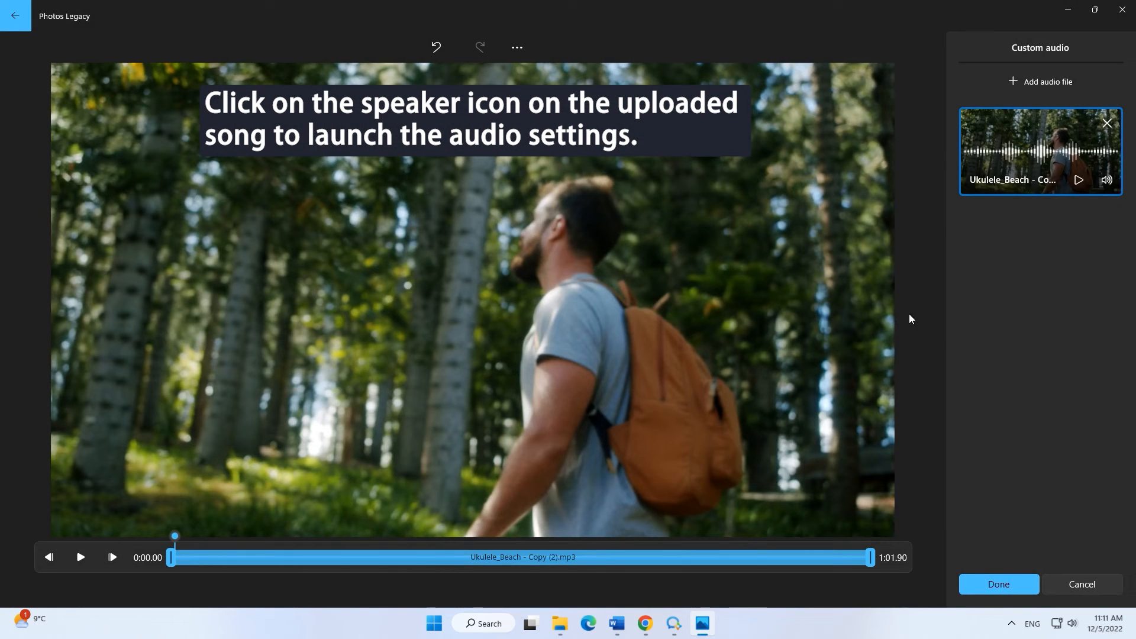
Enable Fade out on the Ukulele_Beach audio, apply the custom audio, and start finishing the video.
left_click(1107, 181)
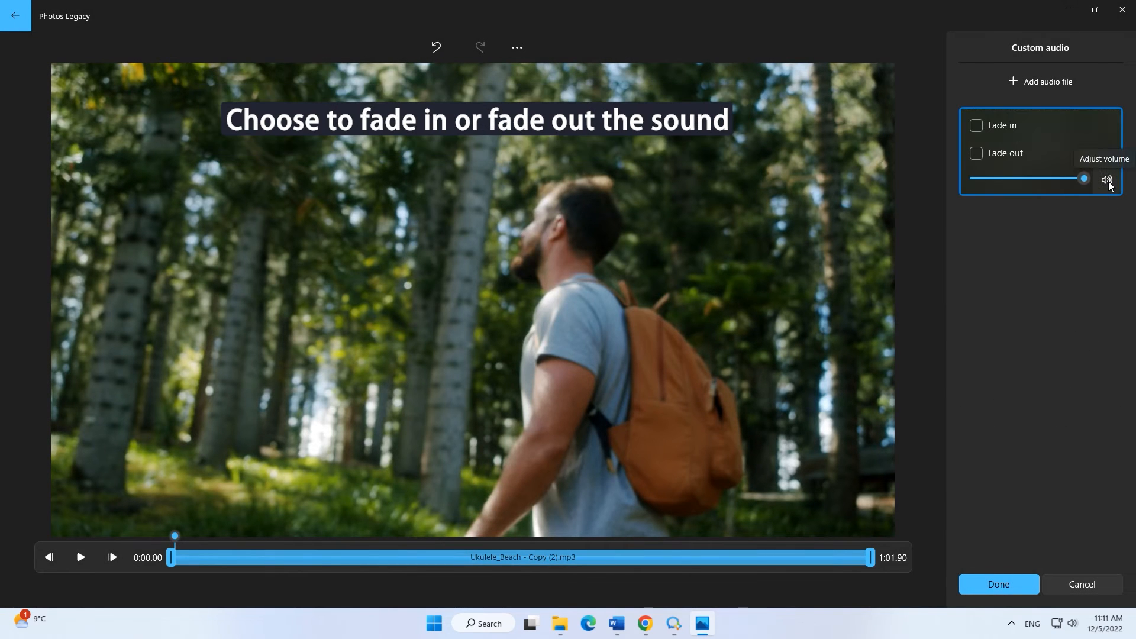
left_click(977, 154)
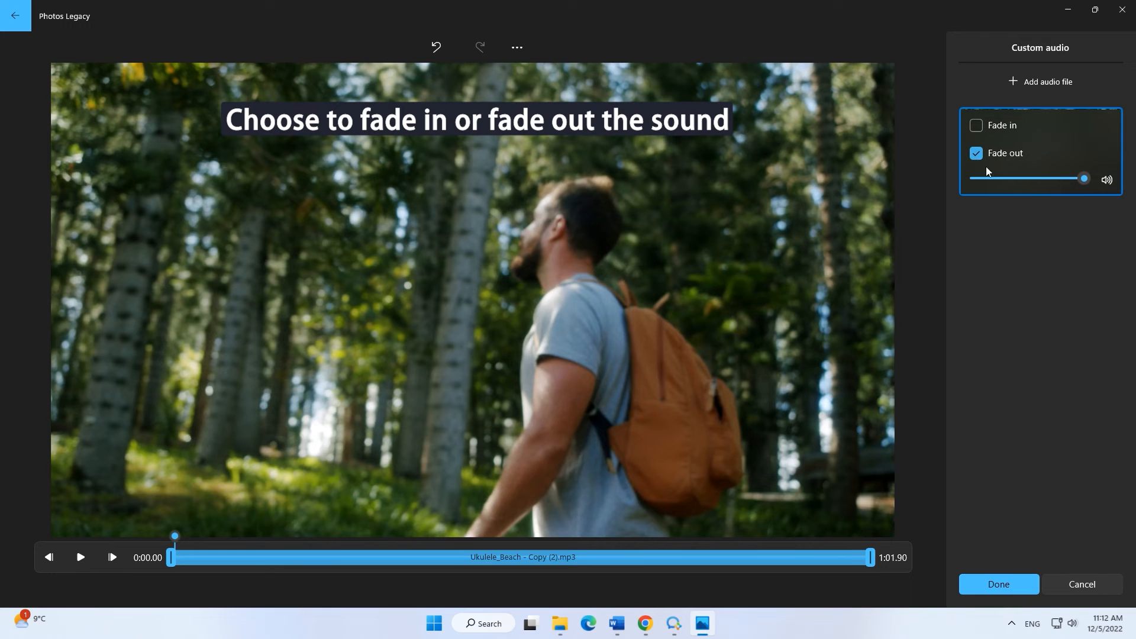
left_click(1010, 586)
left_click(987, 585)
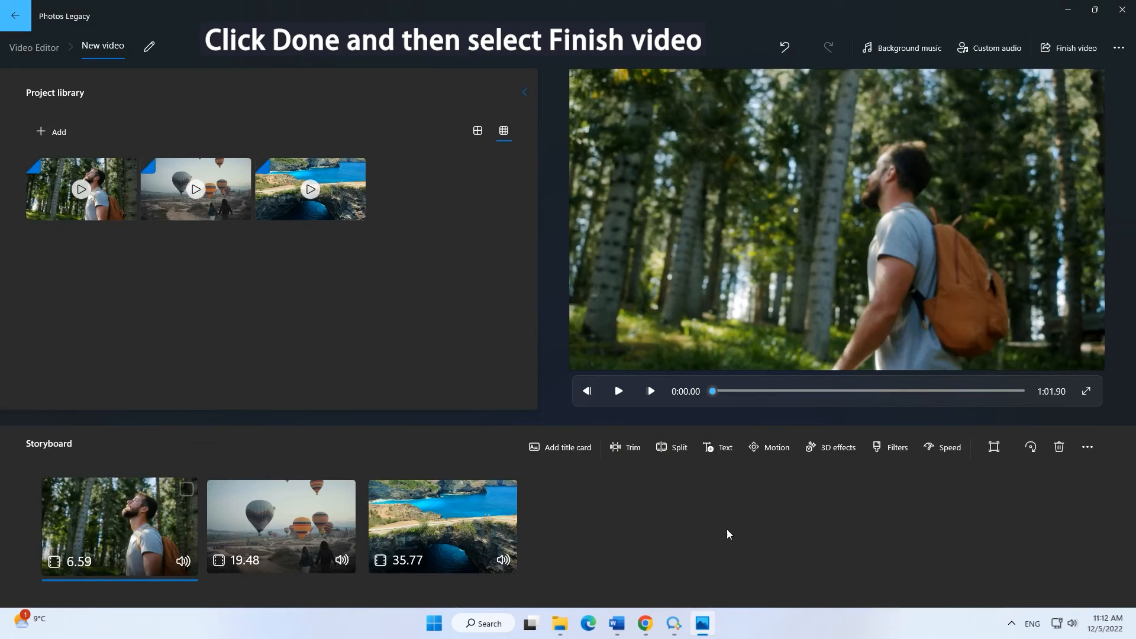
left_click(1066, 47)
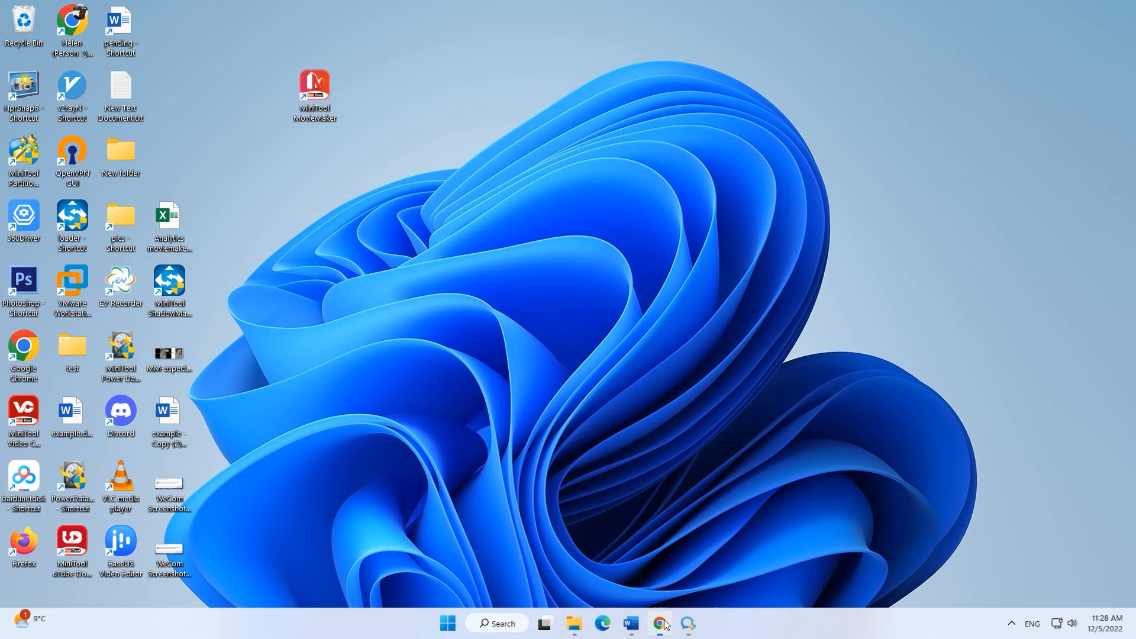
Switch to Chrome, open app.clipchamp.com in a new tab, and create a new video from scratch.
left_click(666, 624)
left_click(978, 11)
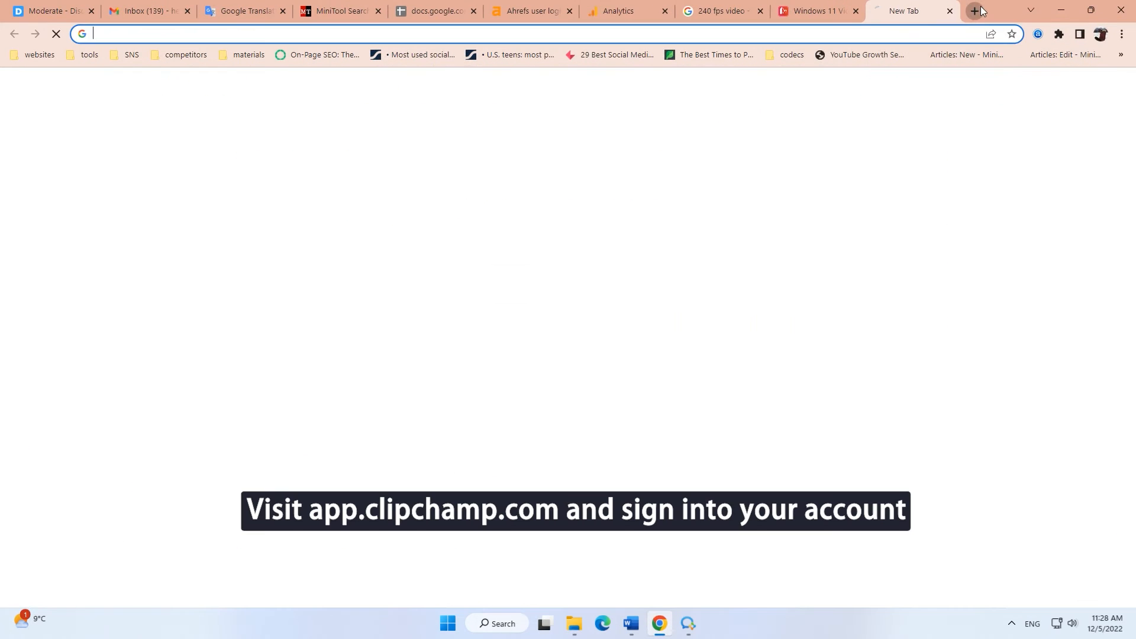
type("app.clipchamp.com")
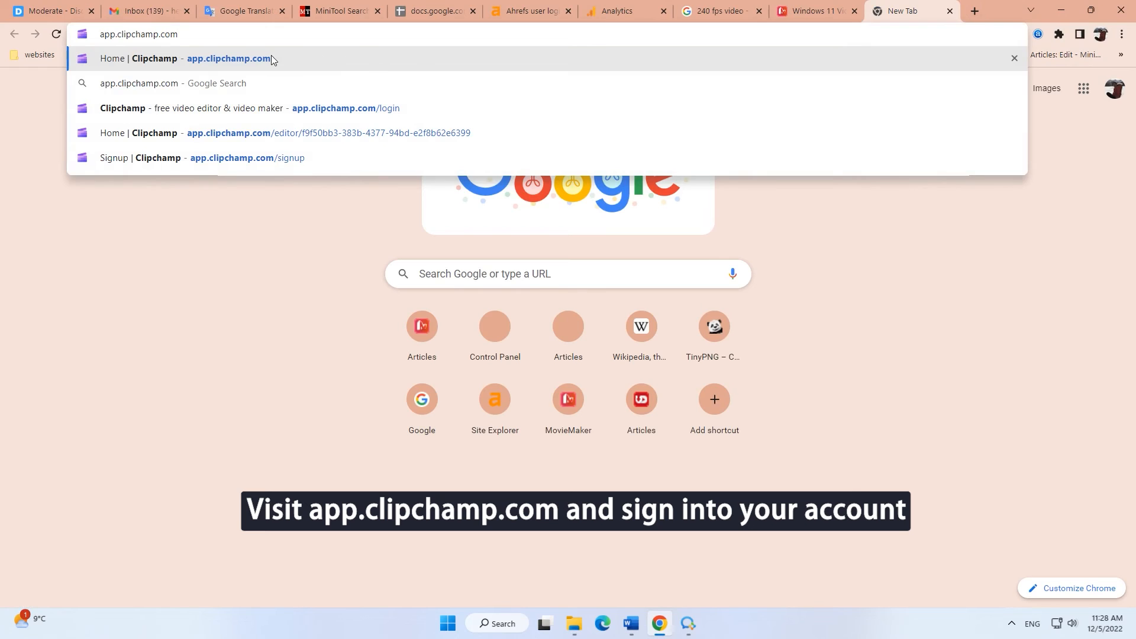
left_click(271, 56)
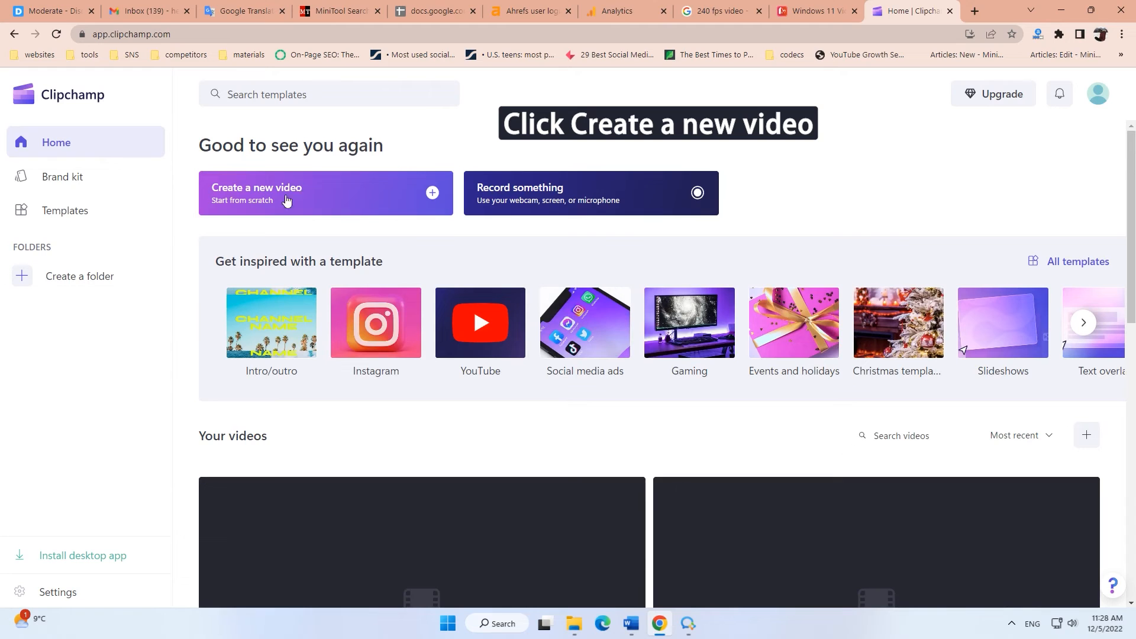
left_click(282, 201)
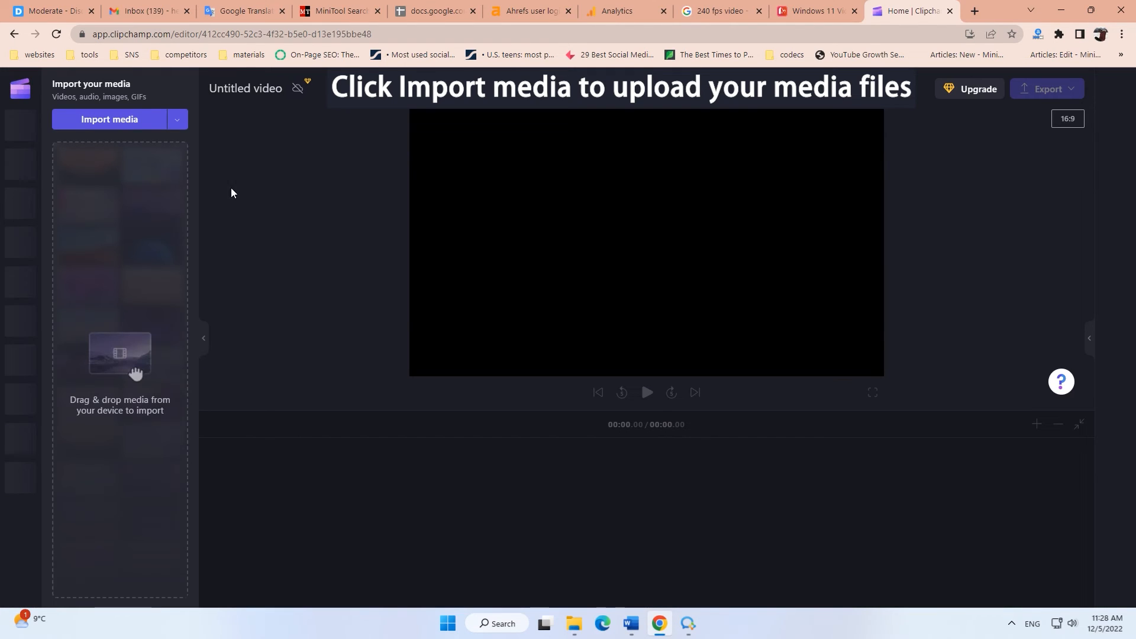
Import video 5.mp4 and video 6.mp4 and add them to the timeline, with video 5.mp4 first.
left_click(106, 121)
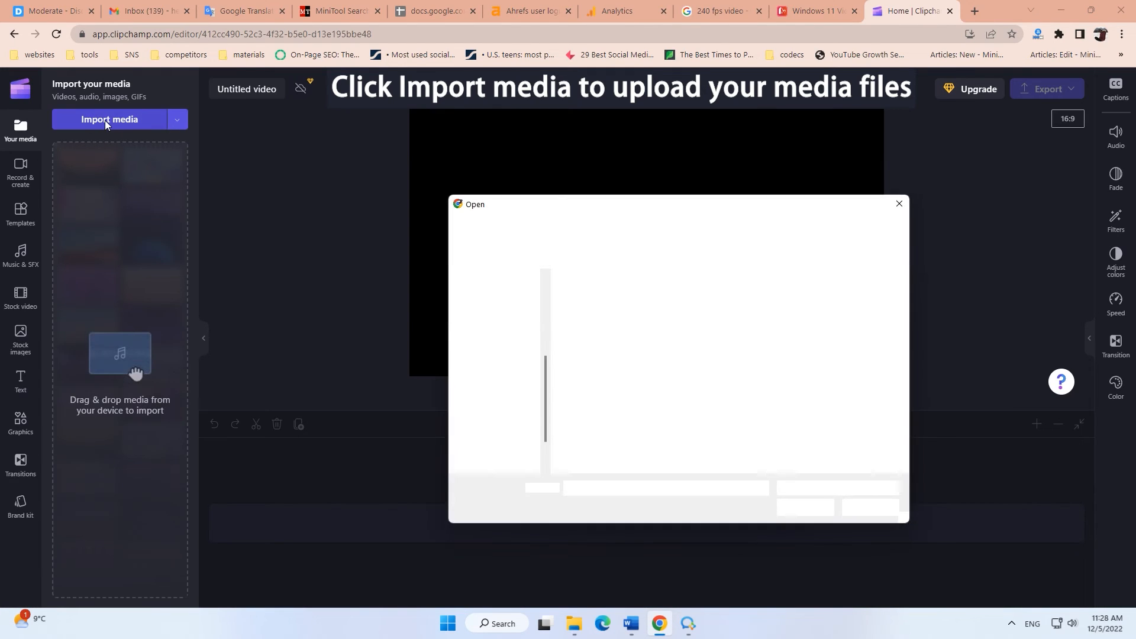
left_click(597, 424)
left_click(671, 430, "ctrl")
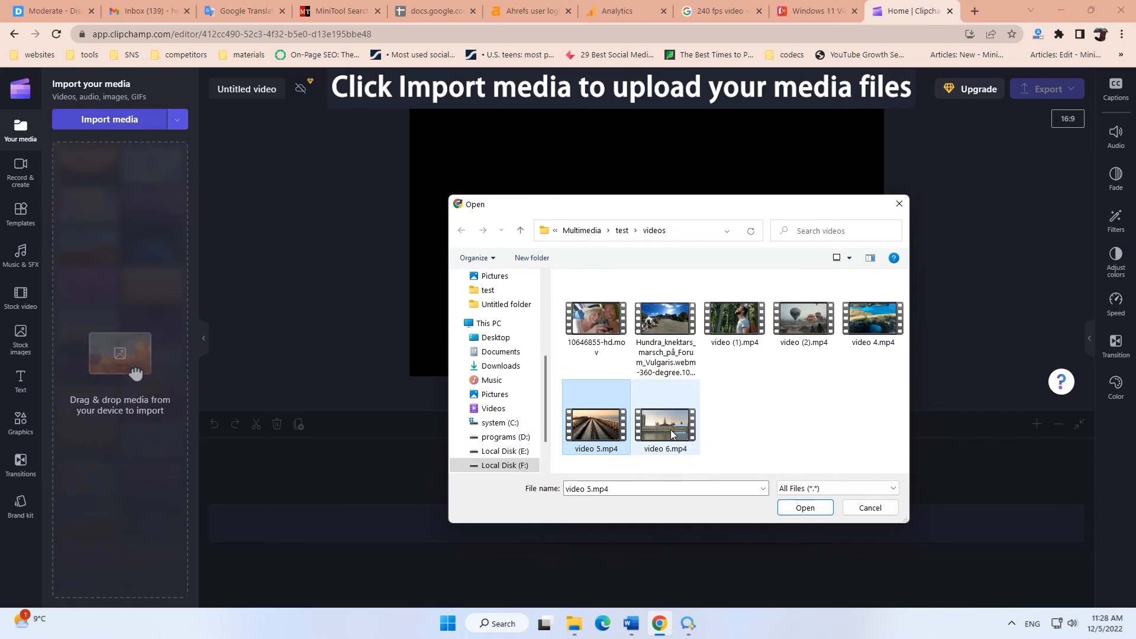
left_click(793, 503)
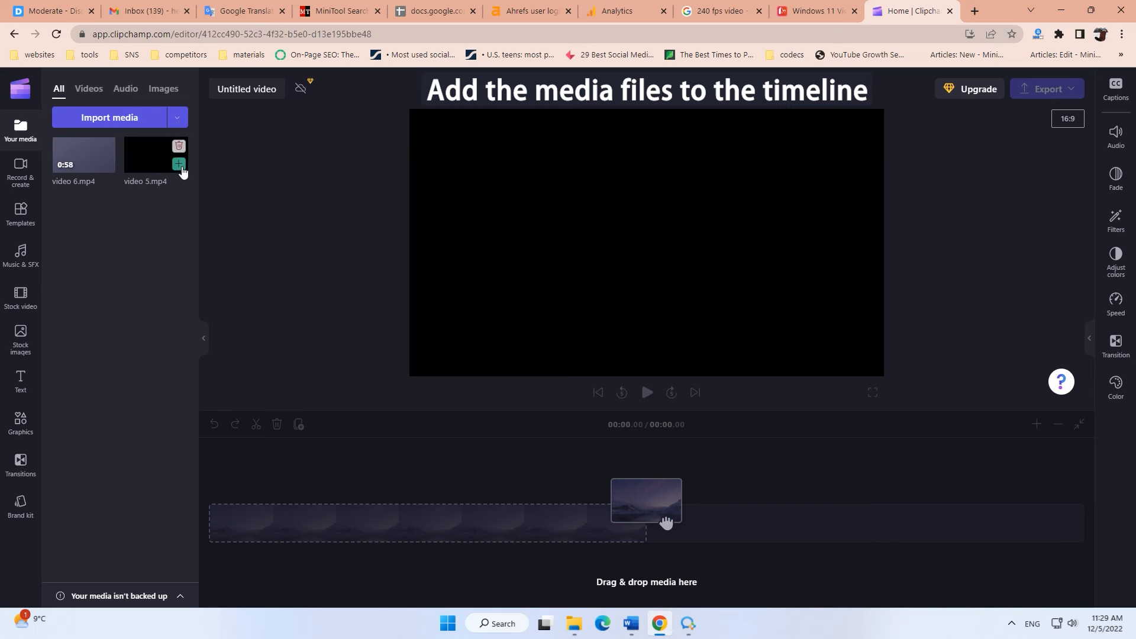
left_click(178, 163)
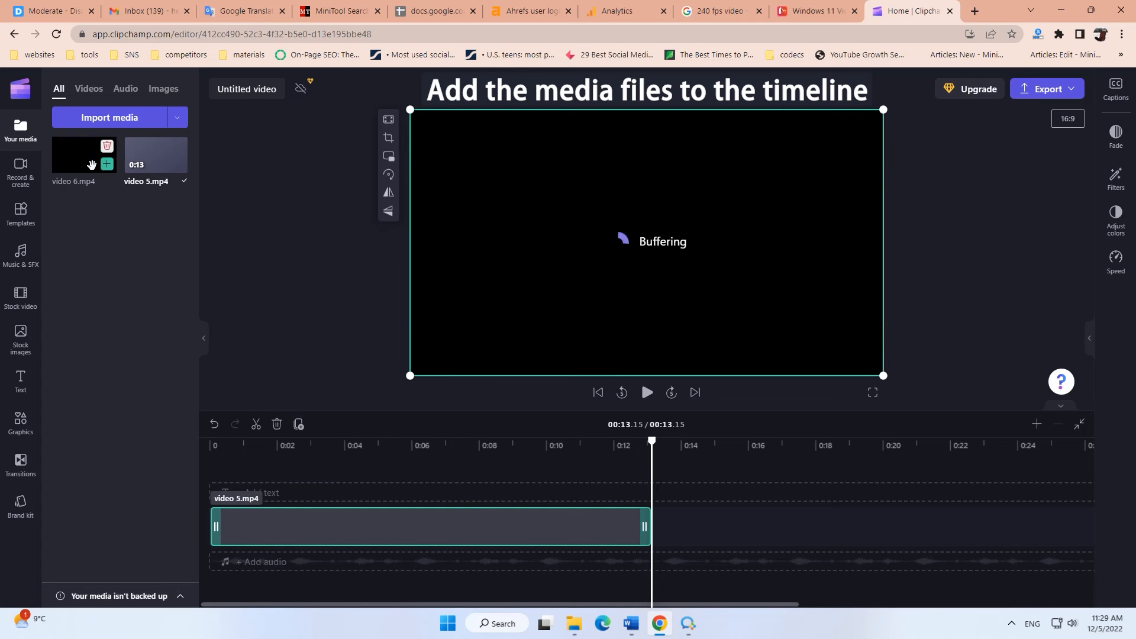
left_click(108, 165)
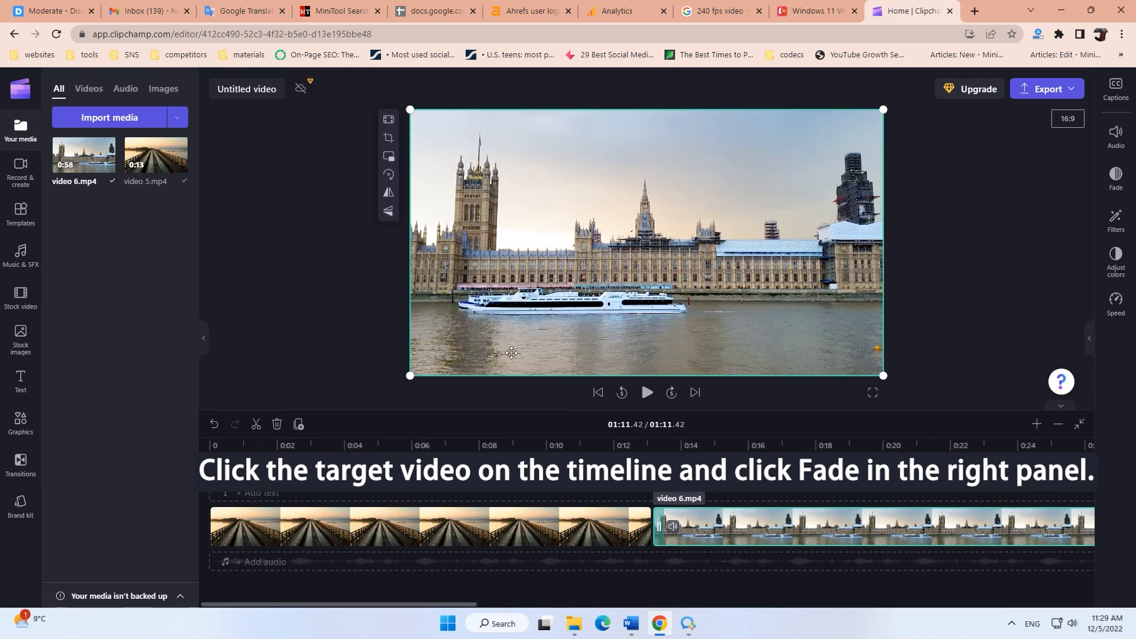
Give the video 5.mp4 clip on the timeline a 0.6 s fade in and a 1.1 s fade out.
left_click(574, 524)
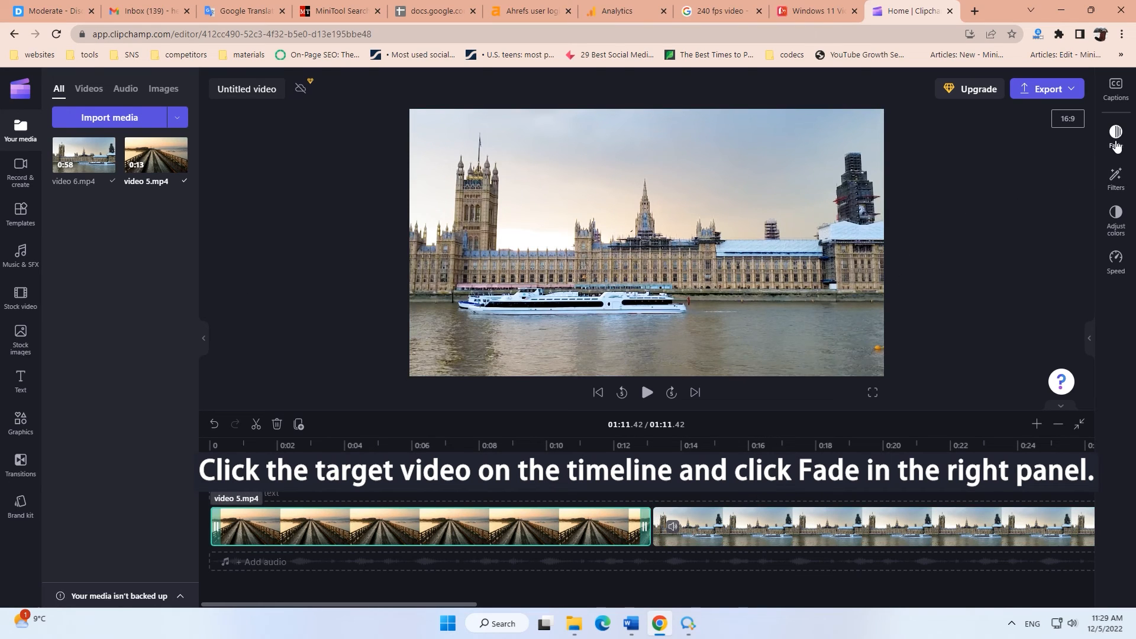
left_click(1116, 142)
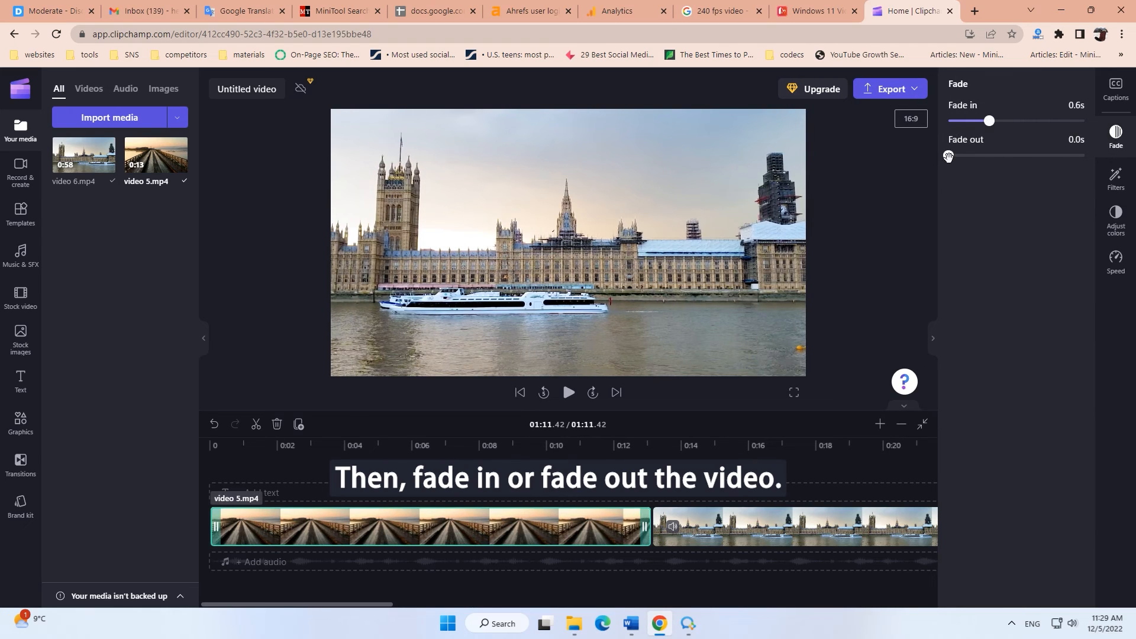
left_click(1025, 166)
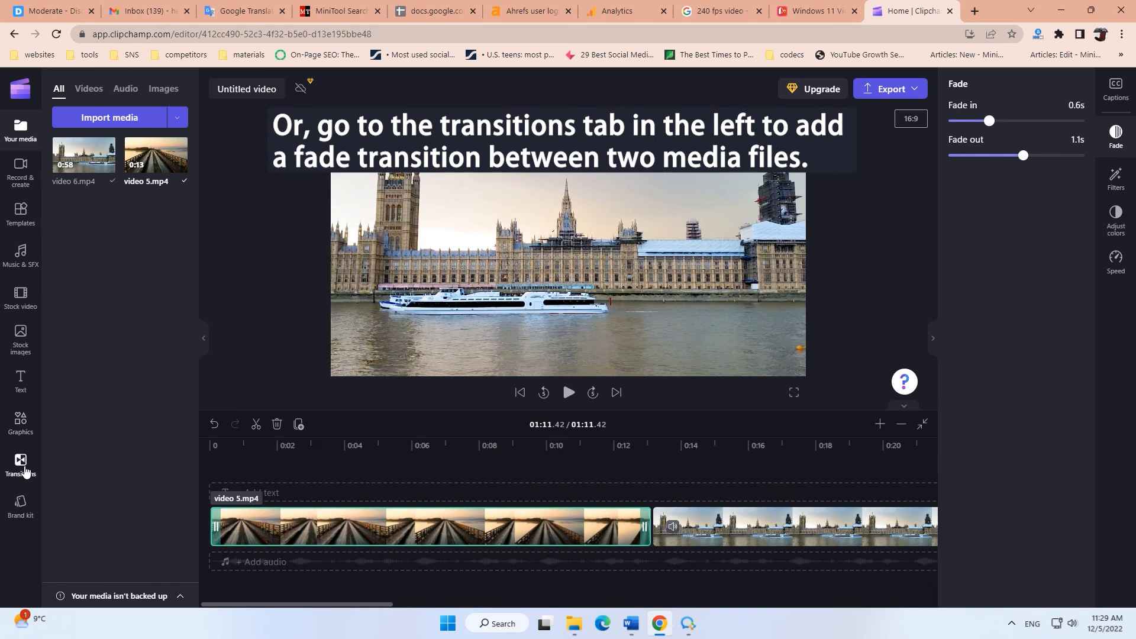
Add the Fade through white transition between video 5.mp4 and video 6.mp4 on the timeline.
left_click(21, 468)
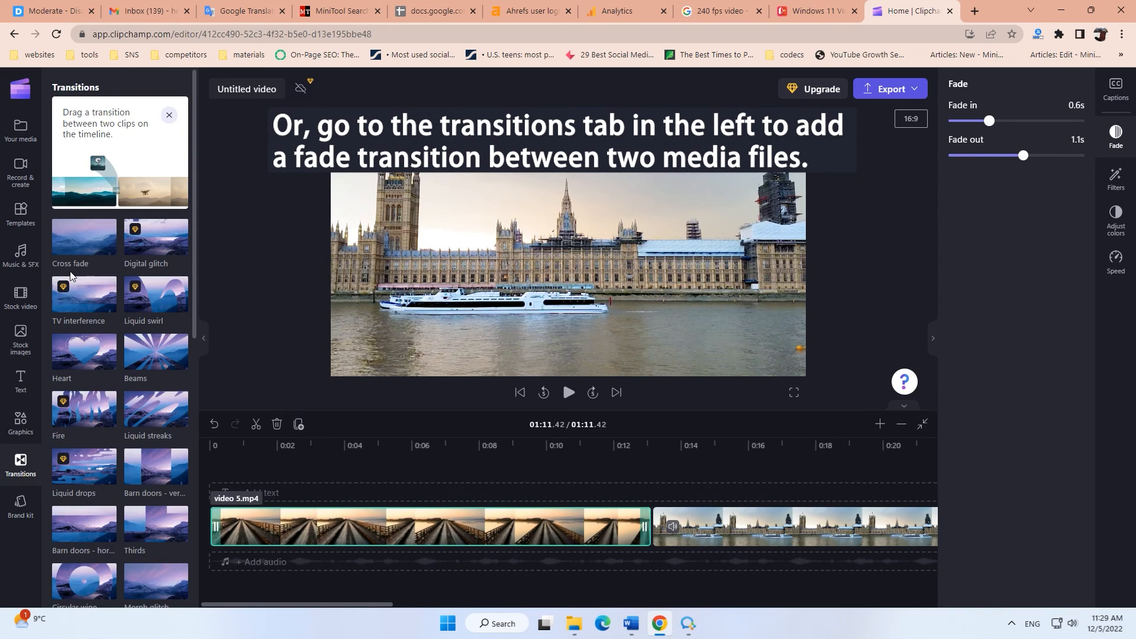
left_click_drag(195, 296, 204, 595)
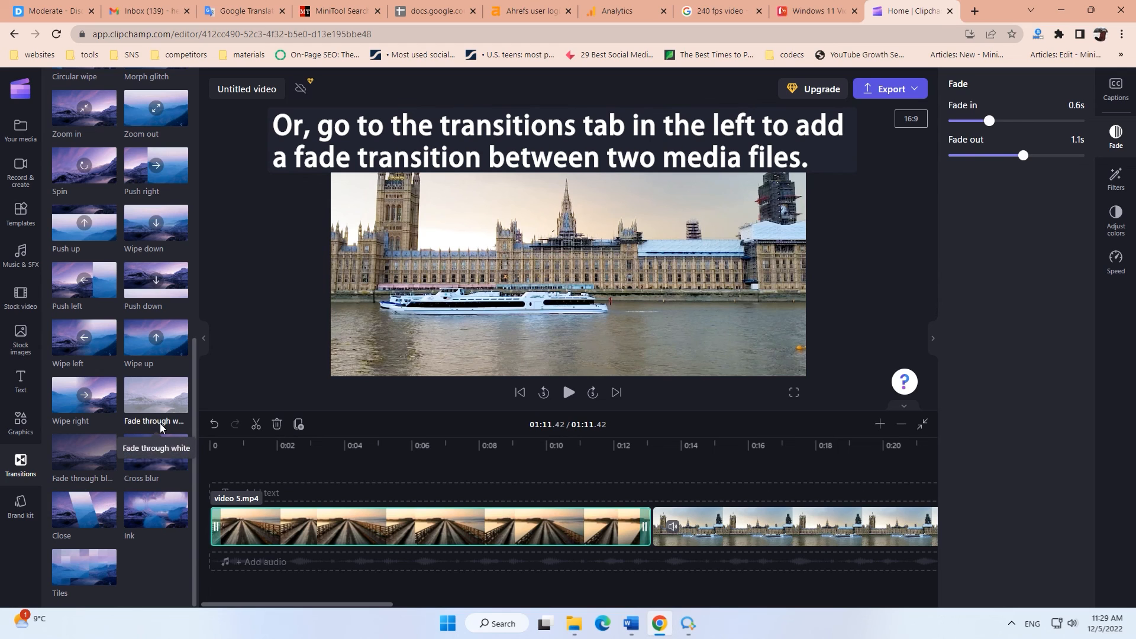
mouse_move(160, 427)
left_mouse_down()
mouse_move(307, 416)
mouse_move(627, 504)
mouse_move(660, 530)
left_mouse_up()
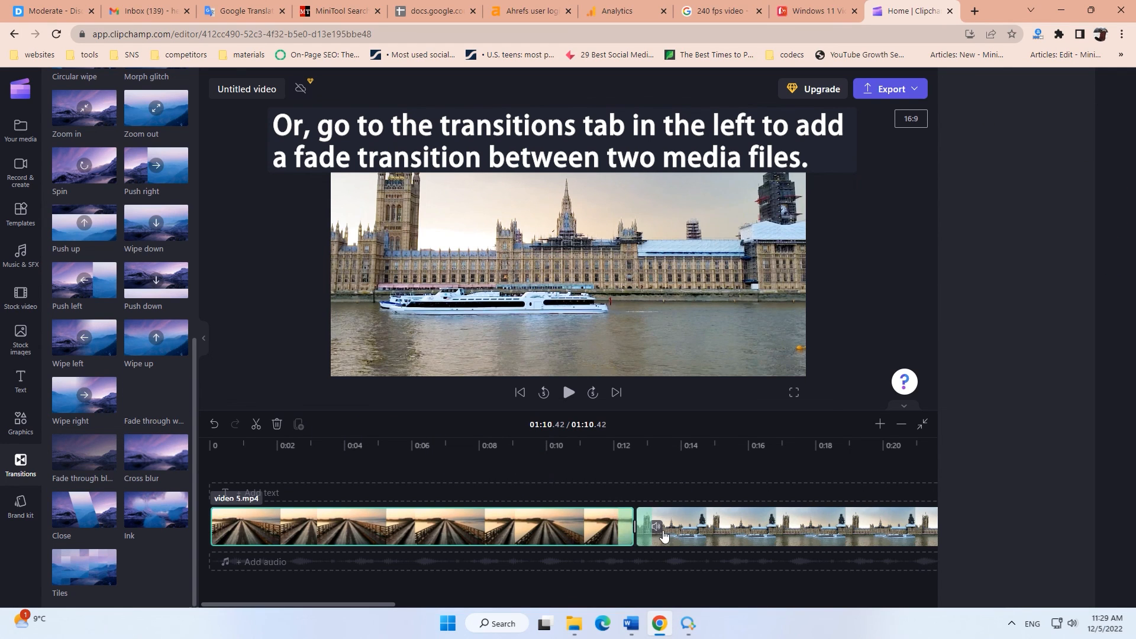
Play back the transition between the two clips, pause the preview, and open the export quality options.
key("space")
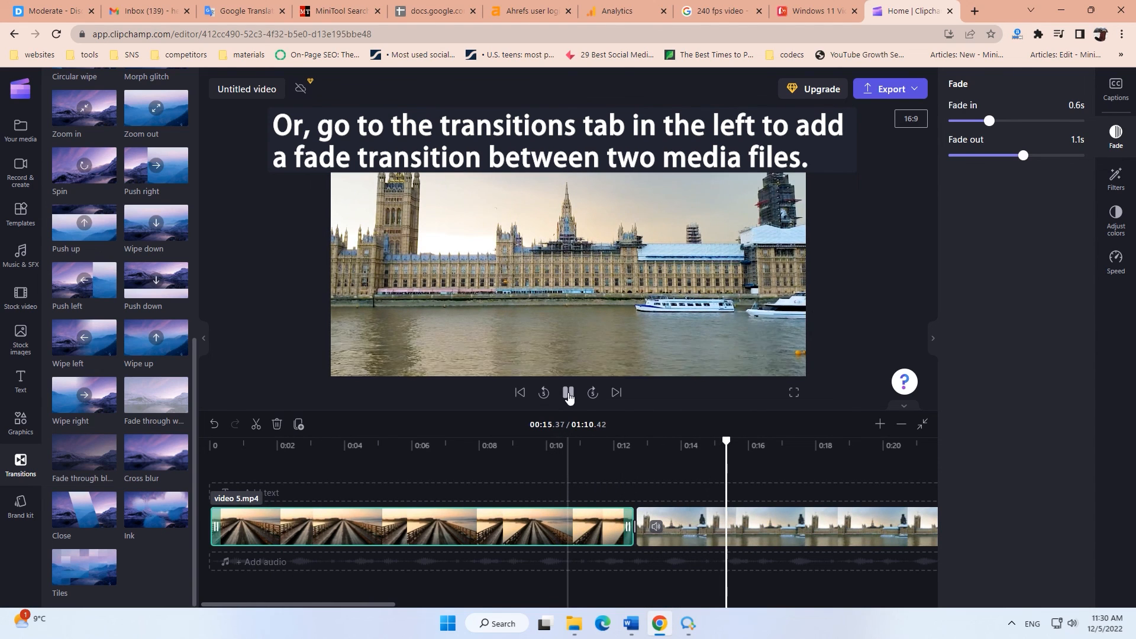
left_click(568, 393)
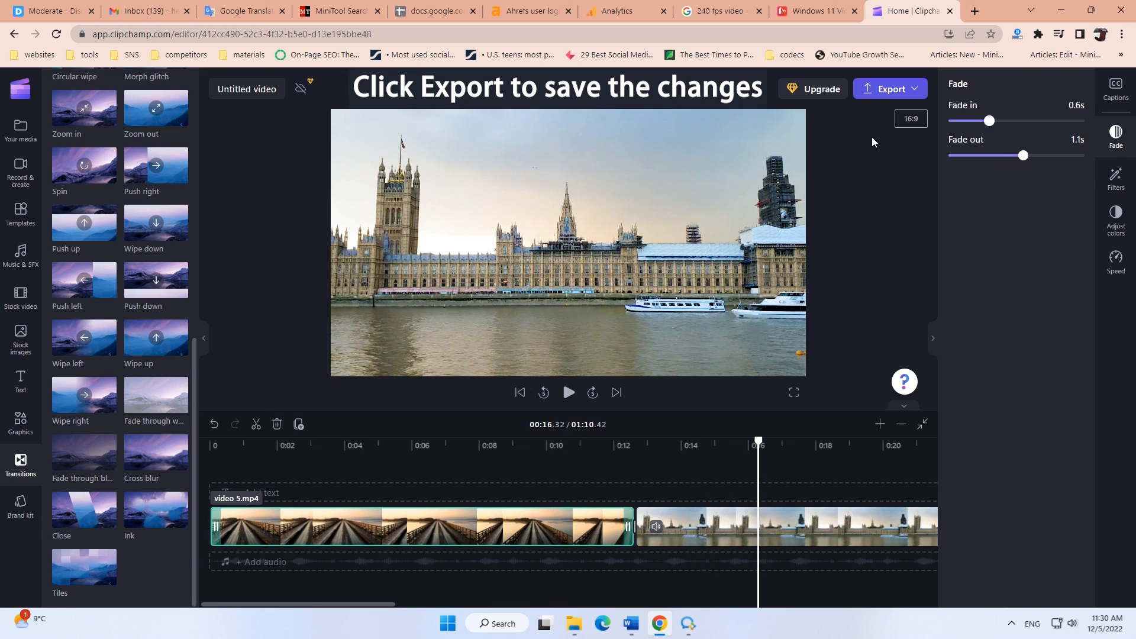
left_click(885, 95)
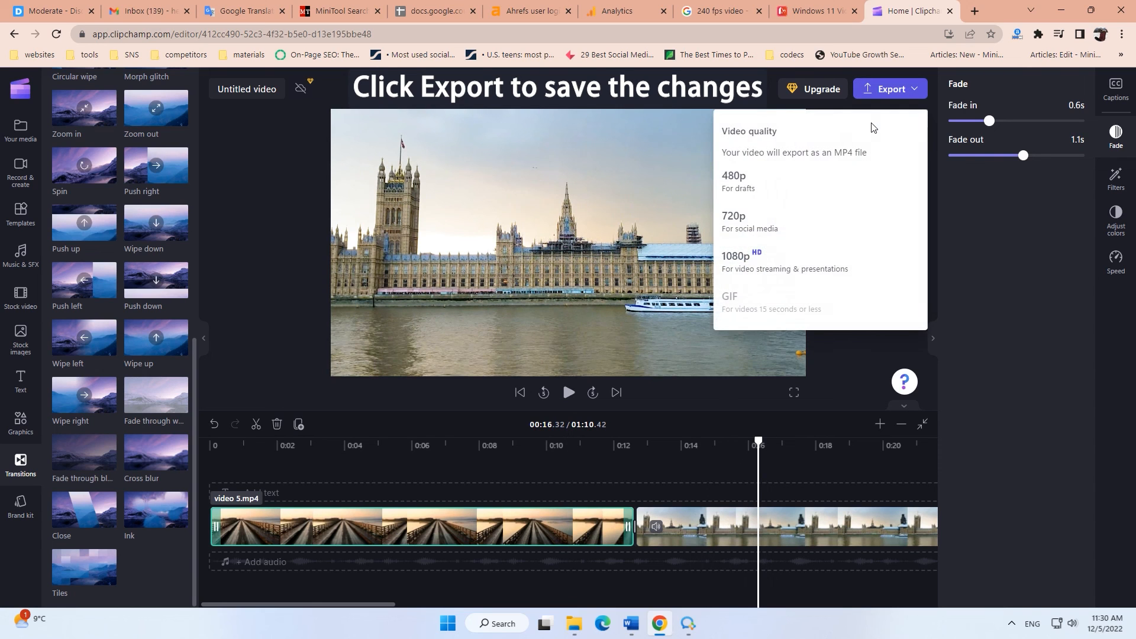